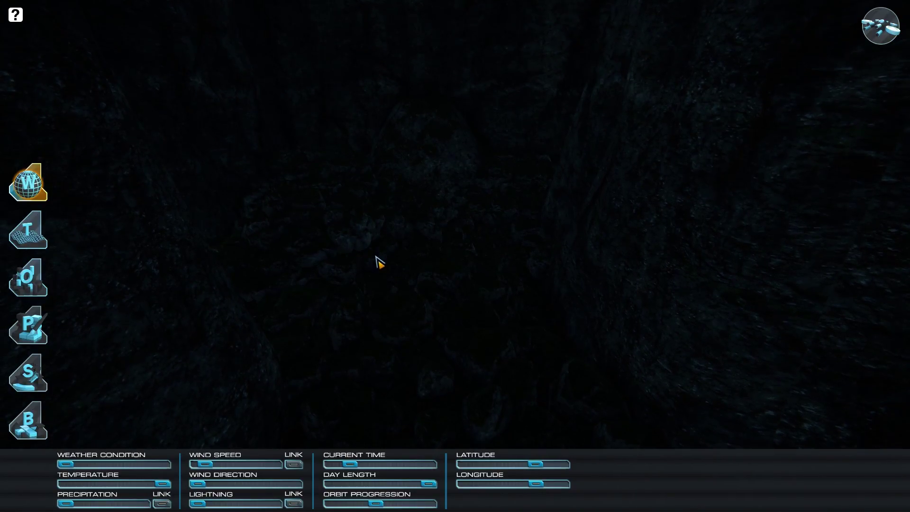
- Dig a flat-bottomed basin into the grassy plateau beside the canyon below the base, using the Circle terrain brush
{"action": "right_click_drag", "start_coordinate": [376, 257], "coordinate": [431, 289]}
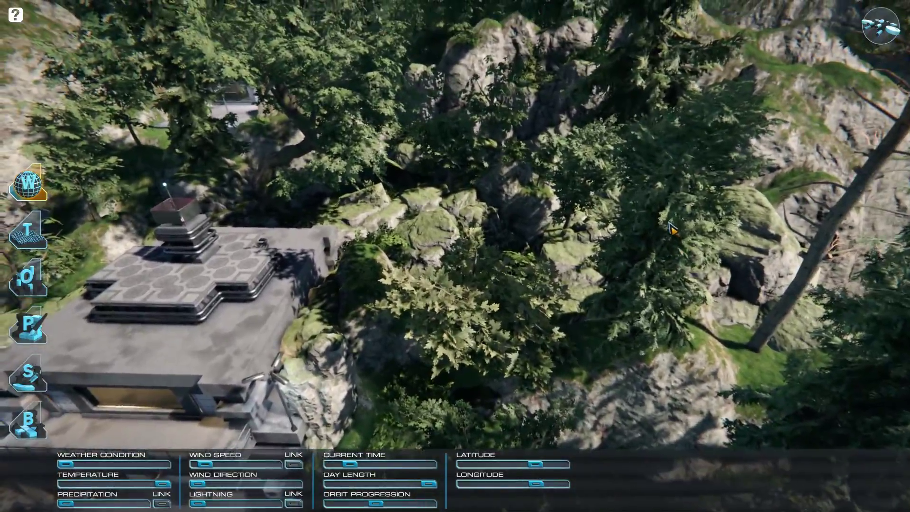
{"action": "right_click_drag", "start_coordinate": [669, 222], "coordinate": [368, 168]}
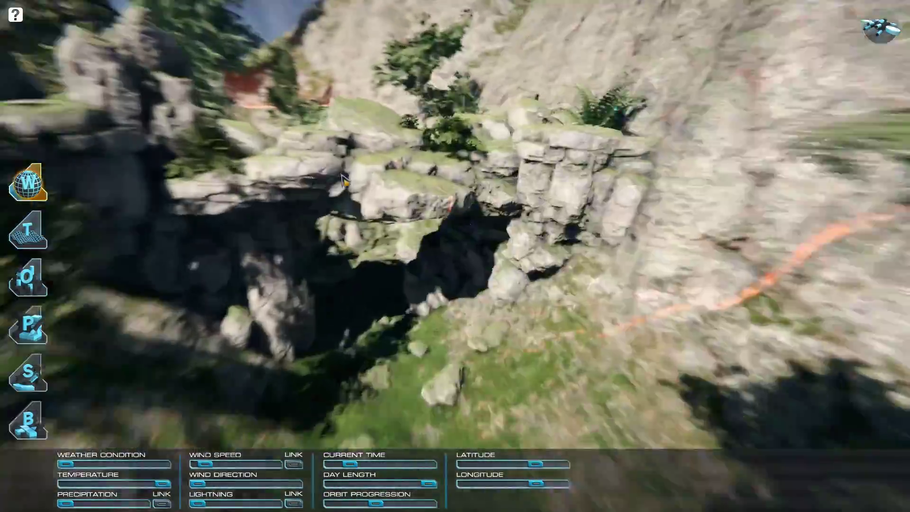
{"action": "right_click_drag", "start_coordinate": [344, 180], "coordinate": [470, 204]}
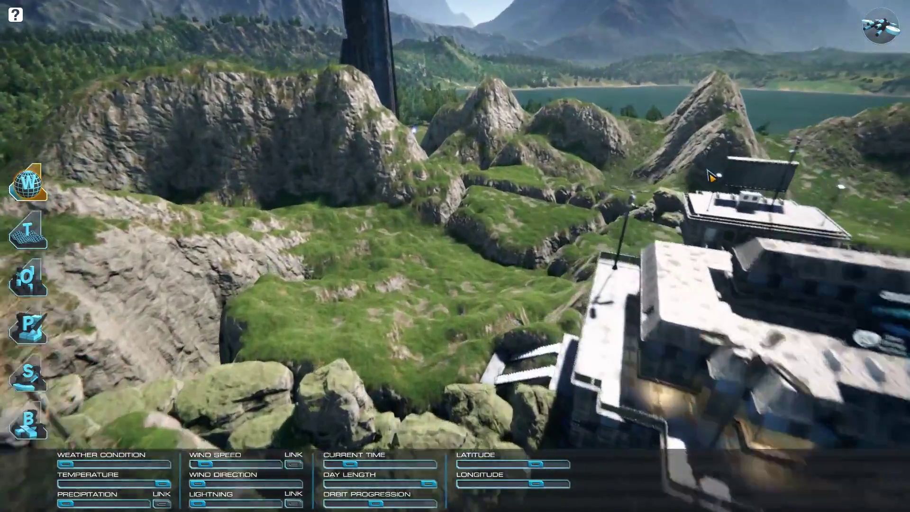
{"action": "right_click_drag", "start_coordinate": [707, 170], "coordinate": [675, 182]}
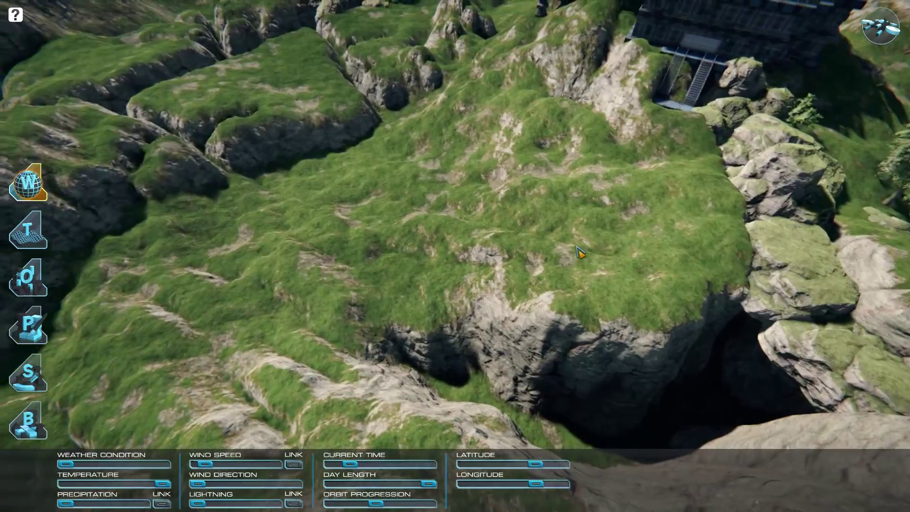
{"action": "key", "text": "t"}
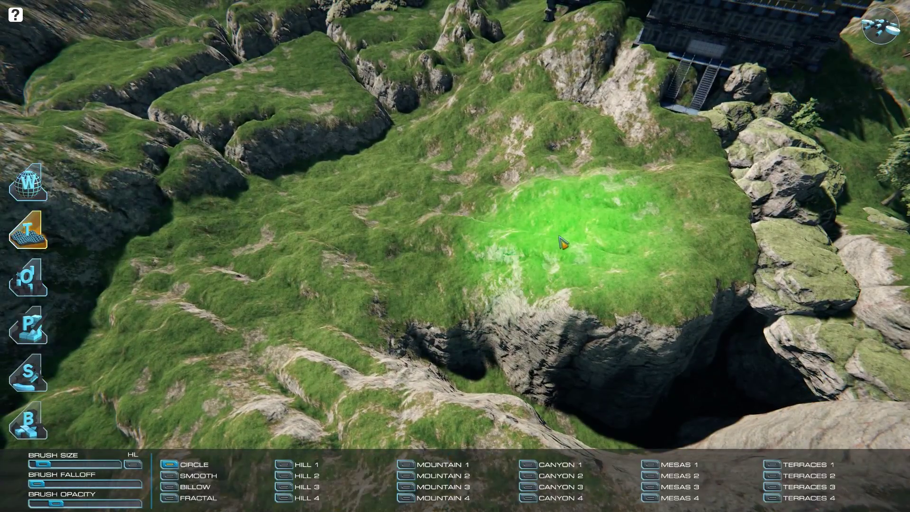
{"action": "mouse_move", "coordinate": [567, 237]}
{"action": "right_mouse_down"}
{"action": "mouse_move", "coordinate": [545, 230]}
{"action": "mouse_move", "coordinate": [544, 217]}
{"action": "right_mouse_up"}
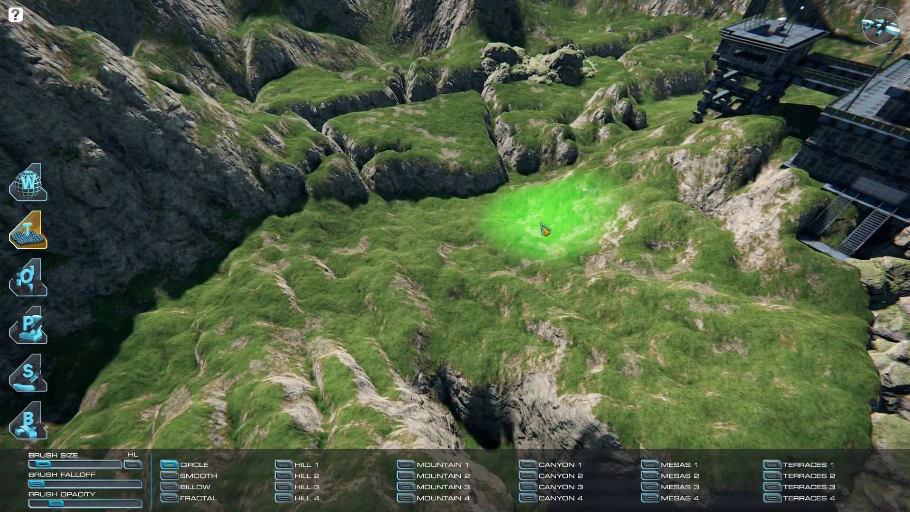
{"action": "right_click_drag", "start_coordinate": [524, 260], "coordinate": [615, 286]}
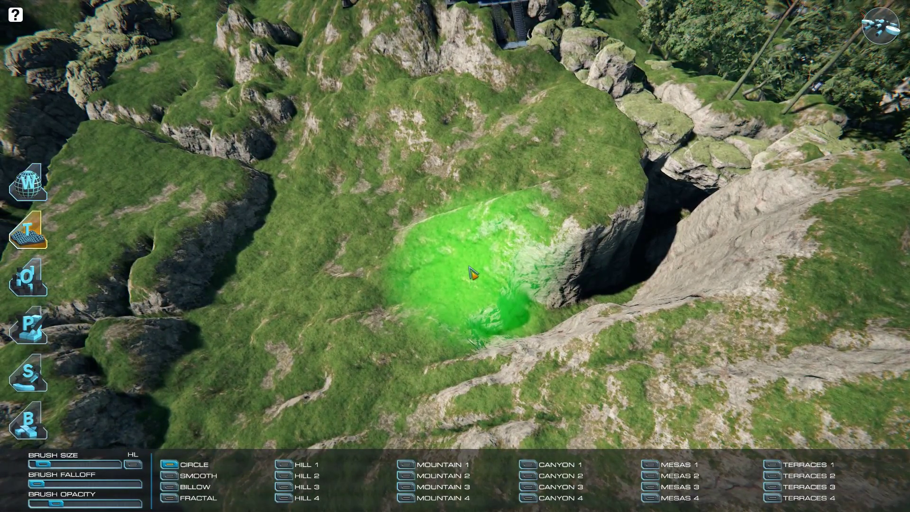
{"action": "mouse_move", "coordinate": [482, 271]}
{"action": "right_mouse_down"}
{"action": "mouse_move", "coordinate": [537, 266]}
{"action": "mouse_move", "coordinate": [505, 267]}
{"action": "right_mouse_up"}
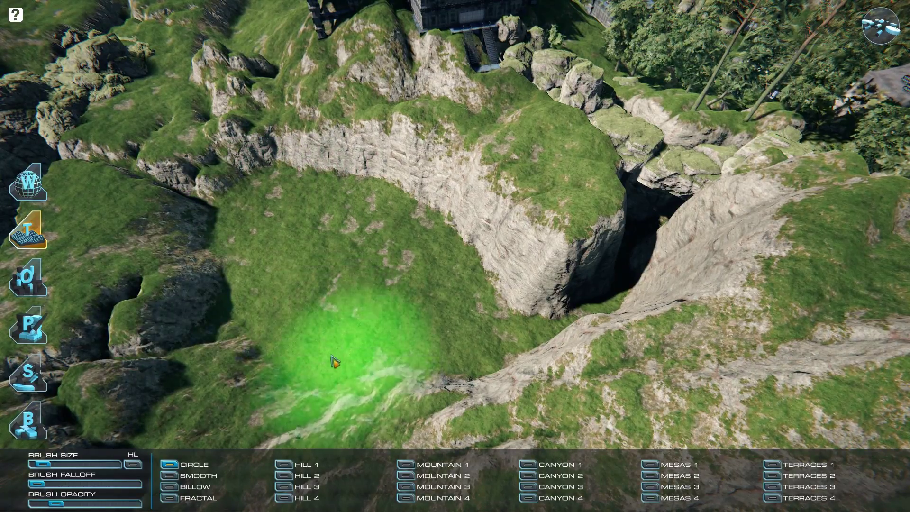
{"action": "mouse_move", "coordinate": [360, 291]}
{"action": "right_mouse_down"}
{"action": "mouse_move", "coordinate": [265, 249]}
{"action": "mouse_move", "coordinate": [260, 229]}
{"action": "right_mouse_up"}
- Extend the lowered basin floor through the rocky slope to the foot of the tall shaded cliff
{"action": "mouse_move", "coordinate": [812, 154]}
{"action": "right_mouse_down"}
{"action": "mouse_move", "coordinate": [261, 251]}
{"action": "mouse_move", "coordinate": [239, 234]}
{"action": "mouse_move", "coordinate": [213, 239]}
{"action": "mouse_move", "coordinate": [207, 210]}
{"action": "mouse_move", "coordinate": [260, 339]}
{"action": "mouse_move", "coordinate": [212, 305]}
{"action": "right_mouse_up"}
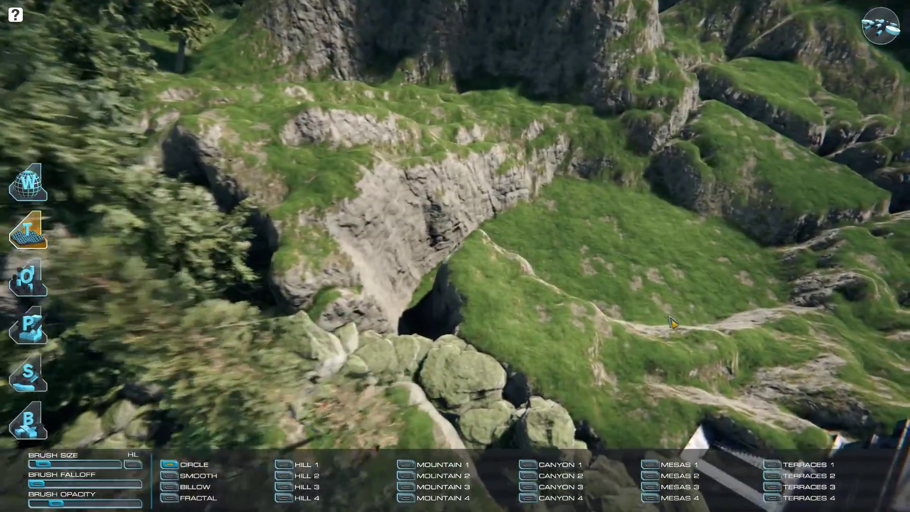
{"action": "key", "text": "w"}
{"action": "right_click_drag", "start_coordinate": [670, 317], "coordinate": [688, 312]}
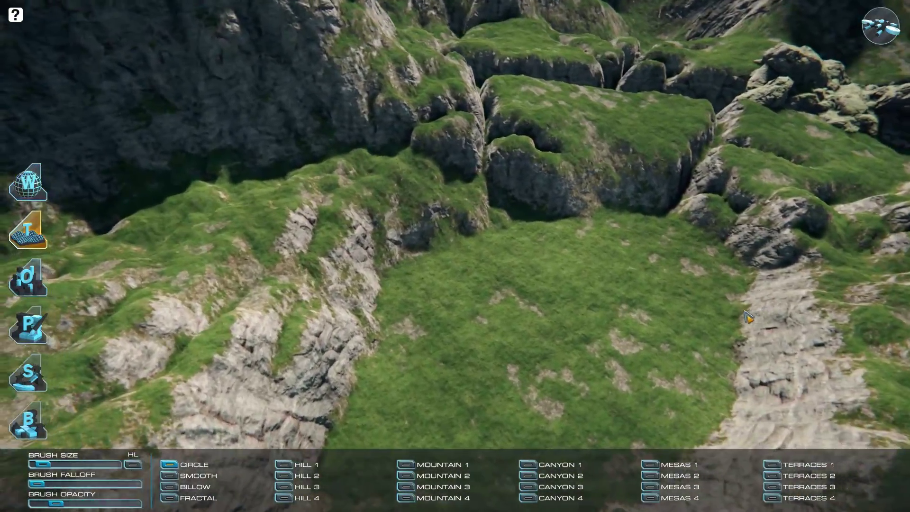
{"action": "right_click_drag", "start_coordinate": [745, 311], "coordinate": [481, 289]}
{"action": "left_click", "coordinate": [462, 313]}
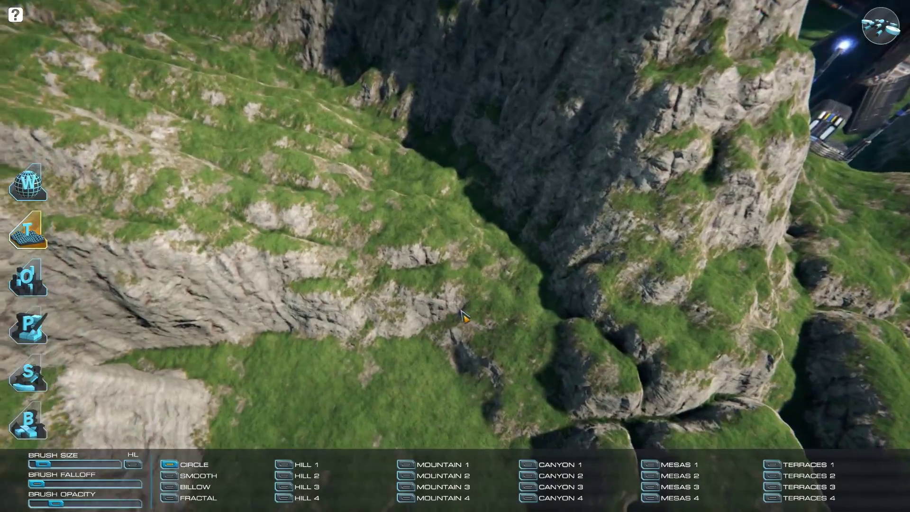
{"action": "left_click", "coordinate": [464, 320]}
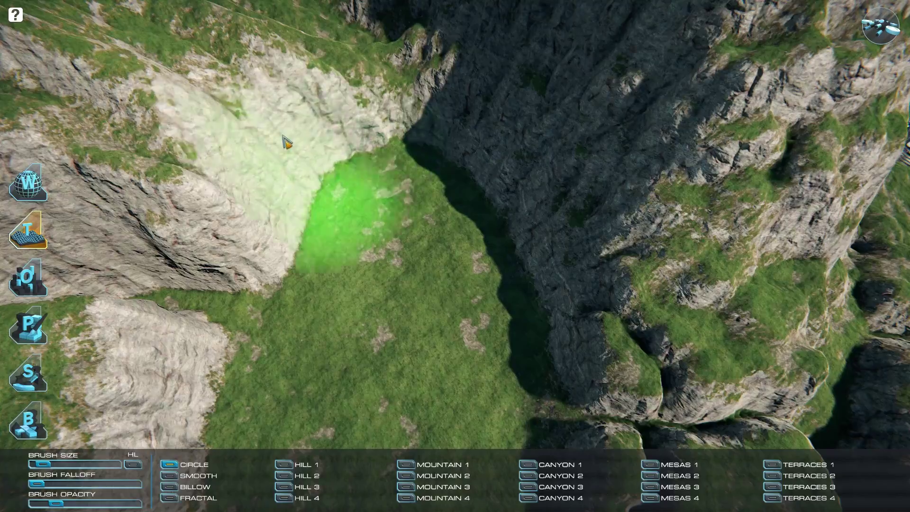
- Raise a mound in the basin's far corner with a smaller Circle brush and blend it using the Smooth brush
{"action": "mouse_move", "coordinate": [283, 136]}
{"action": "right_mouse_down"}
{"action": "mouse_move", "coordinate": [459, 168]}
{"action": "mouse_move", "coordinate": [424, 254]}
{"action": "mouse_move", "coordinate": [354, 274]}
{"action": "mouse_move", "coordinate": [359, 247]}
{"action": "mouse_move", "coordinate": [459, 200]}
{"action": "mouse_move", "coordinate": [388, 238]}
{"action": "mouse_move", "coordinate": [302, 225]}
{"action": "mouse_move", "coordinate": [378, 217]}
{"action": "mouse_move", "coordinate": [392, 285]}
{"action": "mouse_move", "coordinate": [406, 315]}
{"action": "mouse_move", "coordinate": [410, 309]}
{"action": "mouse_move", "coordinate": [387, 310]}
{"action": "mouse_move", "coordinate": [371, 339]}
{"action": "right_mouse_up"}
{"action": "key", "text": "a"}
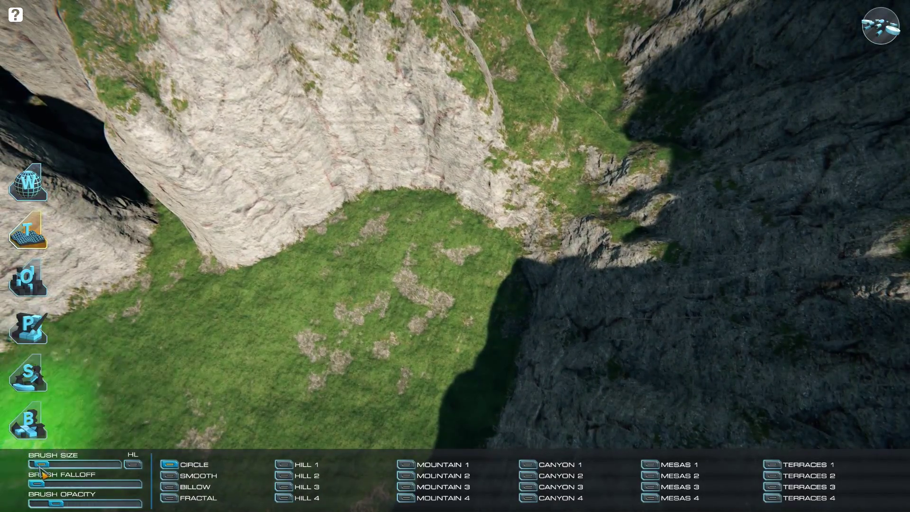
{"action": "mouse_move", "coordinate": [411, 221]}
{"action": "left_mouse_down"}
{"action": "mouse_move", "coordinate": [477, 236]}
{"action": "mouse_move", "coordinate": [516, 273]}
{"action": "mouse_move", "coordinate": [514, 329]}
{"action": "left_mouse_up"}
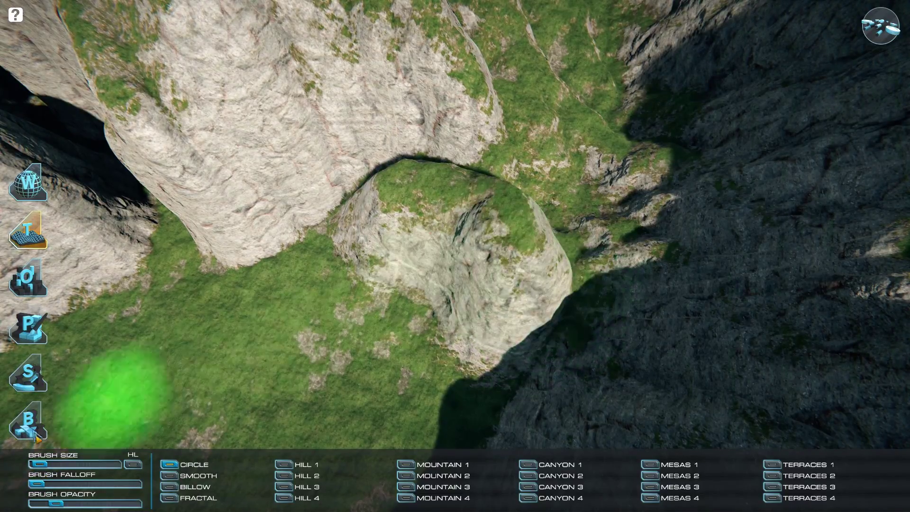
{"action": "mouse_move", "coordinate": [581, 268]}
{"action": "left_mouse_down"}
{"action": "mouse_move", "coordinate": [553, 233]}
{"action": "mouse_move", "coordinate": [430, 158]}
{"action": "left_mouse_up"}
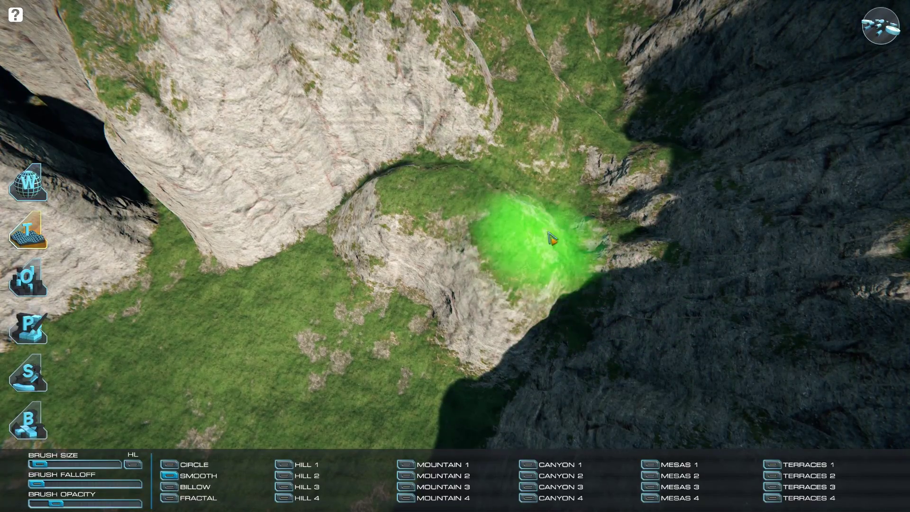
{"action": "mouse_move", "coordinate": [564, 246]}
{"action": "left_mouse_down"}
{"action": "mouse_move", "coordinate": [535, 225]}
{"action": "mouse_move", "coordinate": [555, 211]}
{"action": "mouse_move", "coordinate": [485, 174]}
{"action": "mouse_move", "coordinate": [411, 153]}
{"action": "mouse_move", "coordinate": [520, 197]}
{"action": "mouse_move", "coordinate": [564, 271]}
{"action": "mouse_move", "coordinate": [540, 238]}
{"action": "left_mouse_up"}
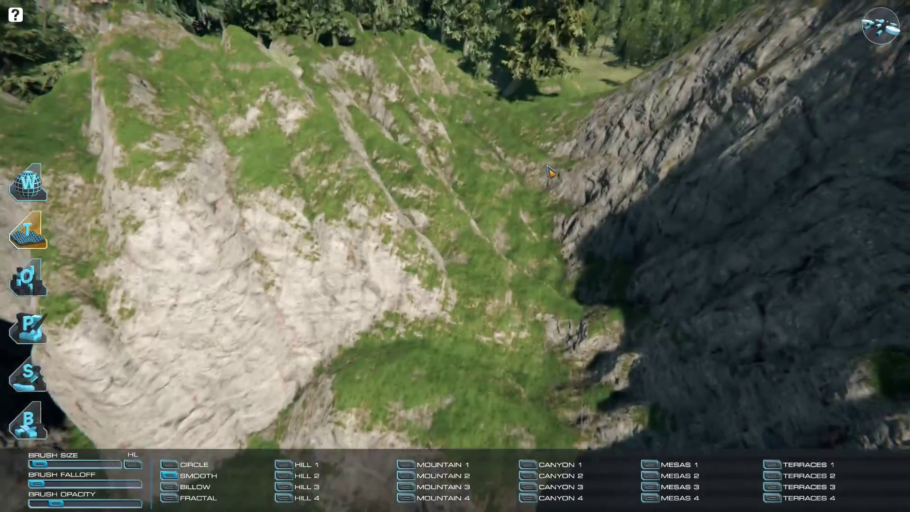
- Inspect the reshaped slope, the basin walls and the narrow passage between the pale cliffs
{"action": "key", "text": "w"}
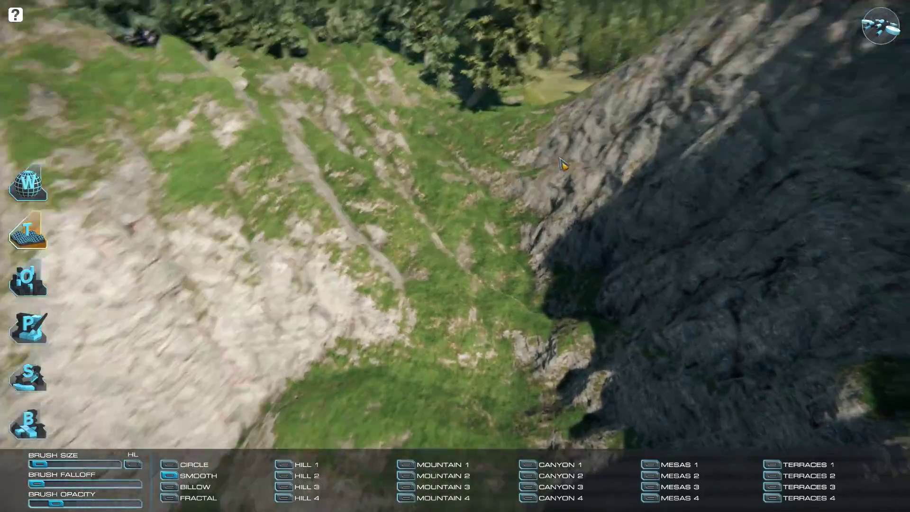
{"action": "mouse_move", "coordinate": [678, 122]}
{"action": "left_mouse_down"}
{"action": "mouse_move", "coordinate": [611, 164]}
{"action": "mouse_move", "coordinate": [513, 163]}
{"action": "left_mouse_up"}
{"action": "key", "text": "d"}
{"action": "right_click_drag", "start_coordinate": [525, 166], "coordinate": [317, 213]}
{"action": "key", "text": "w"}
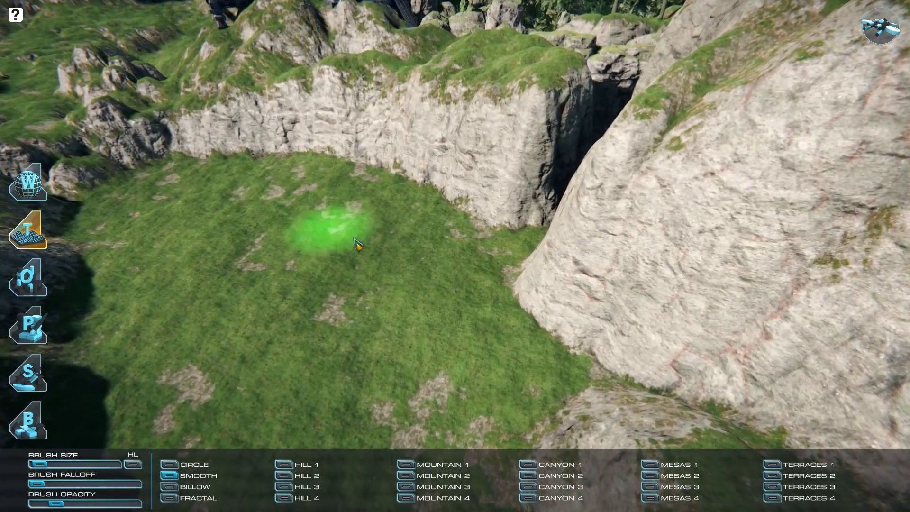
{"action": "right_click_drag", "start_coordinate": [360, 234], "coordinate": [401, 233]}
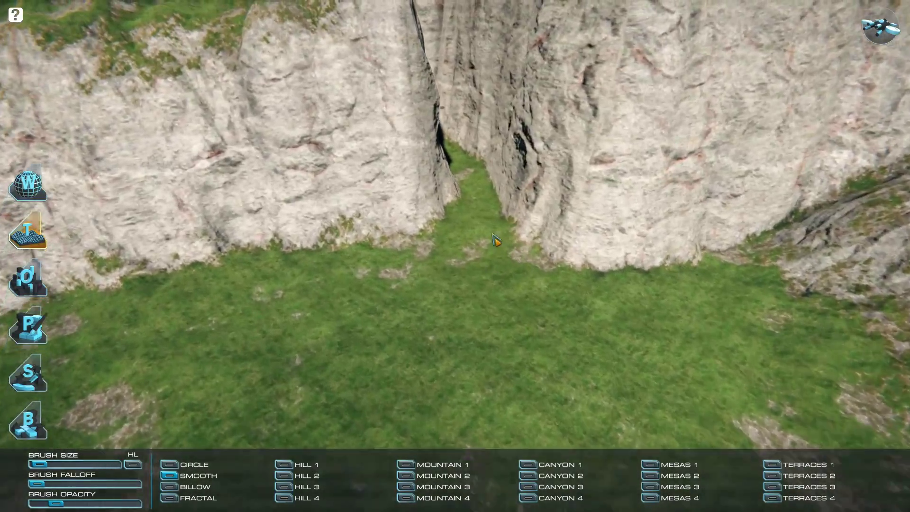
{"action": "right_click_drag", "start_coordinate": [496, 240], "coordinate": [419, 264]}
- Widen the basin along the rocky ledge beside the large rock blocks, using the Circle brush
{"action": "left_click", "coordinate": [881, 26]}
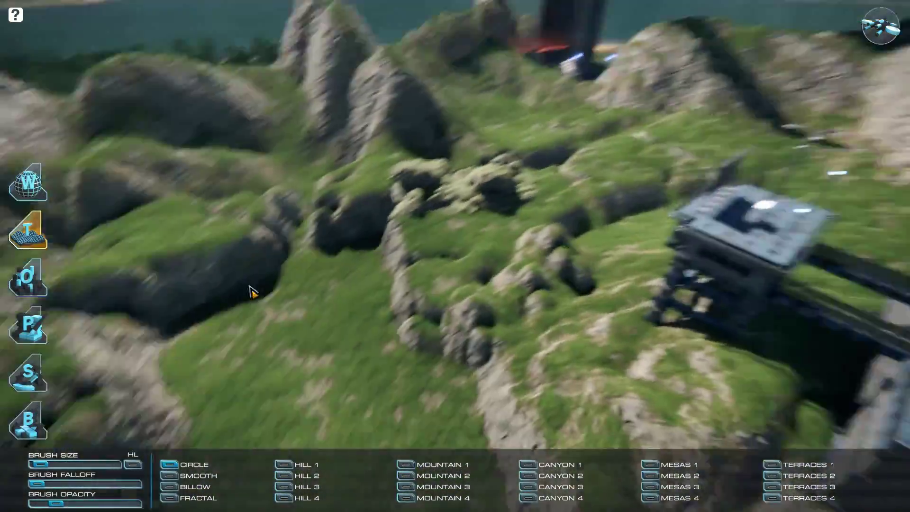
{"action": "right_click_drag", "start_coordinate": [250, 286], "coordinate": [145, 297]}
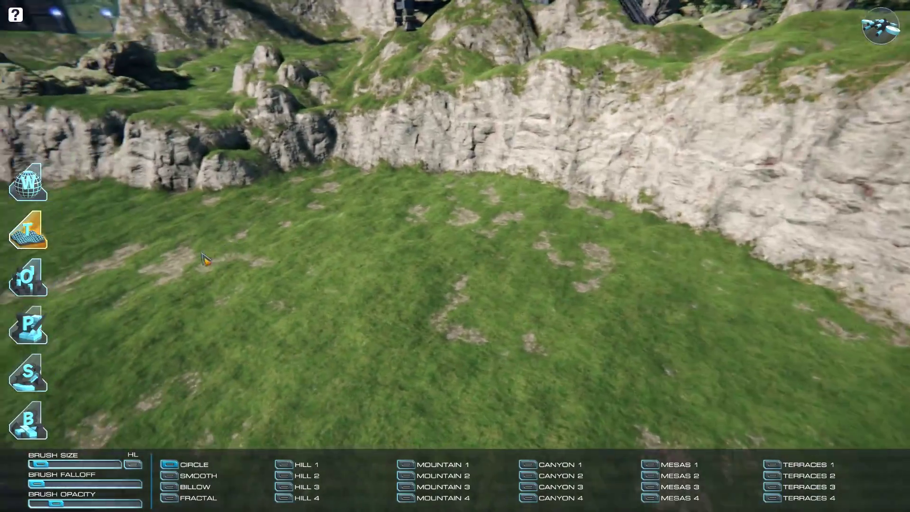
{"action": "mouse_move", "coordinate": [326, 269]}
{"action": "right_mouse_down"}
{"action": "mouse_move", "coordinate": [306, 279]}
{"action": "mouse_move", "coordinate": [372, 277]}
{"action": "mouse_move", "coordinate": [517, 241]}
{"action": "mouse_move", "coordinate": [583, 204]}
{"action": "mouse_move", "coordinate": [573, 202]}
{"action": "mouse_move", "coordinate": [558, 311]}
{"action": "mouse_move", "coordinate": [375, 255]}
{"action": "mouse_move", "coordinate": [383, 322]}
{"action": "mouse_move", "coordinate": [441, 312]}
{"action": "mouse_move", "coordinate": [429, 274]}
{"action": "mouse_move", "coordinate": [391, 291]}
{"action": "right_mouse_up"}
{"action": "key", "text": "w"}
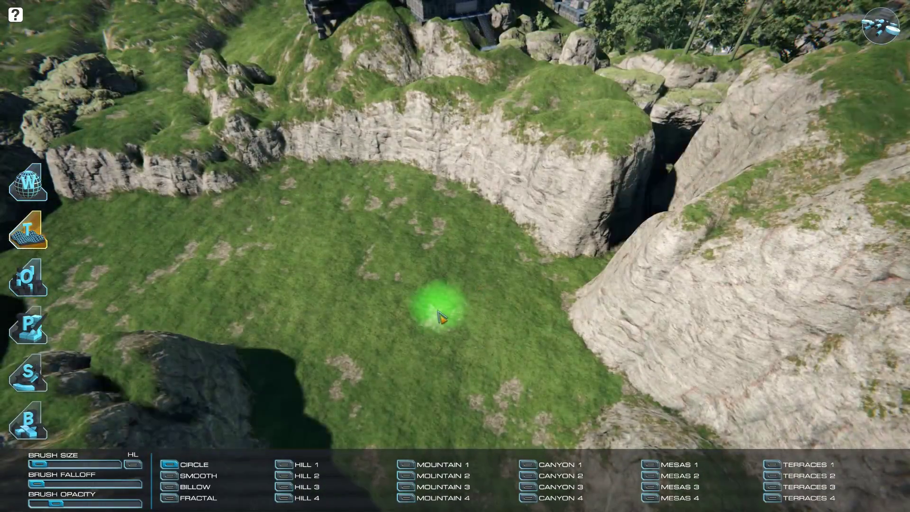
- Examine the dark cave area beyond the narrow passage and how it connects to the basin
{"action": "mouse_move", "coordinate": [438, 312]}
{"action": "right_mouse_down"}
{"action": "mouse_move", "coordinate": [413, 291]}
{"action": "mouse_move", "coordinate": [464, 298]}
{"action": "mouse_move", "coordinate": [603, 244]}
{"action": "right_mouse_up"}
{"action": "key", "text": "w"}
{"action": "key", "text": "w"}
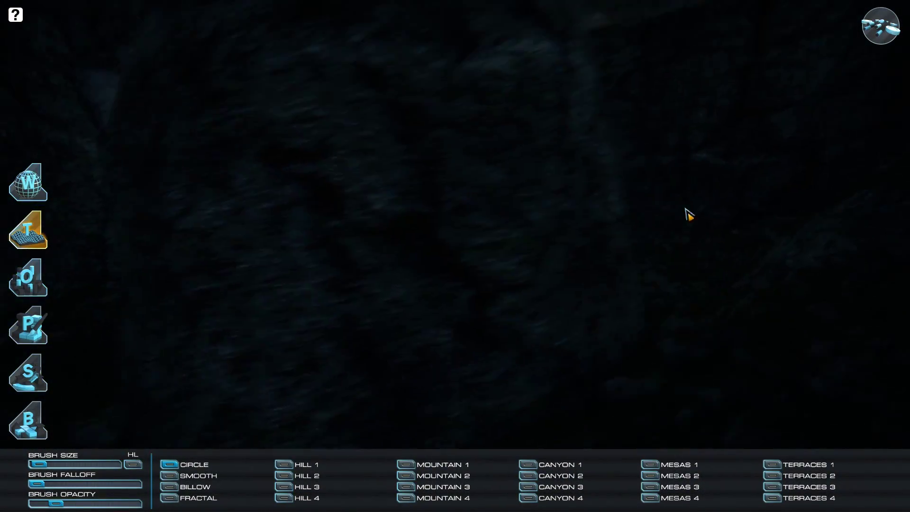
{"action": "key", "text": "w"}
{"action": "mouse_move", "coordinate": [672, 227]}
{"action": "right_mouse_down"}
{"action": "mouse_move", "coordinate": [797, 245]}
{"action": "mouse_move", "coordinate": [907, 237]}
{"action": "mouse_move", "coordinate": [908, 266]}
{"action": "right_mouse_up"}
{"action": "key", "text": "w"}
{"action": "mouse_move", "coordinate": [591, 307]}
{"action": "right_mouse_down"}
{"action": "mouse_move", "coordinate": [770, 328]}
{"action": "mouse_move", "coordinate": [758, 331]}
{"action": "right_mouse_up"}
{"action": "key", "text": "s"}
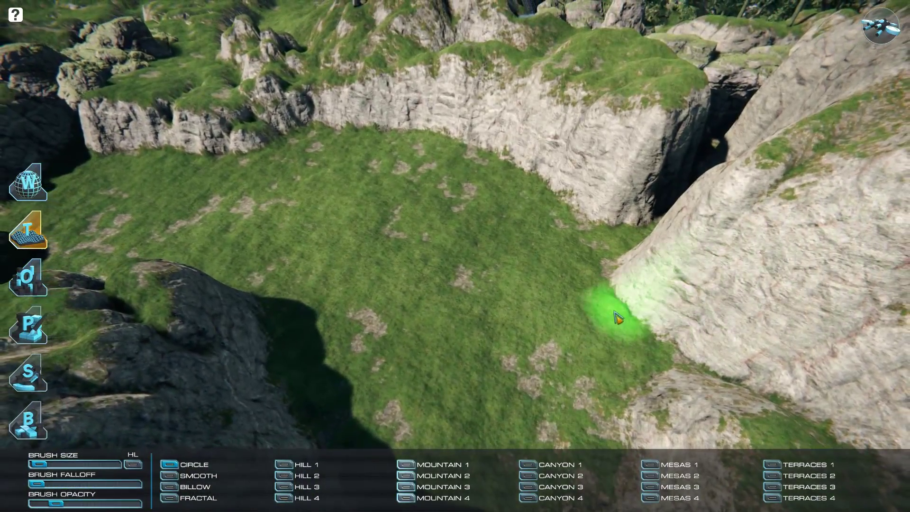
- Raise a cluster of tall rock pillars on the basin floor in front of the narrow passage with the Circle brush
{"action": "scroll", "coordinate": [609, 315], "scroll_direction": "up", "scroll_amount": 5}
{"action": "scroll", "coordinate": [649, 331], "scroll_direction": "down", "scroll_amount": 4}
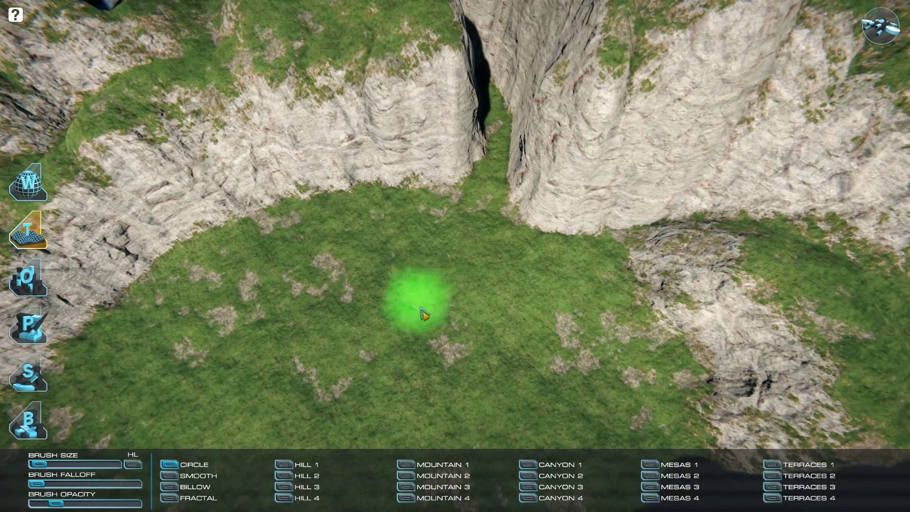
{"action": "mouse_move", "coordinate": [427, 324]}
{"action": "left_mouse_down"}
{"action": "mouse_move", "coordinate": [437, 306]}
{"action": "mouse_move", "coordinate": [501, 327]}
{"action": "mouse_move", "coordinate": [401, 309]}
{"action": "left_mouse_up"}
{"action": "mouse_move", "coordinate": [401, 309]}
{"action": "right_mouse_down"}
{"action": "mouse_move", "coordinate": [650, 247]}
{"action": "mouse_move", "coordinate": [439, 227]}
{"action": "mouse_move", "coordinate": [386, 240]}
{"action": "mouse_move", "coordinate": [391, 212]}
{"action": "mouse_move", "coordinate": [437, 210]}
{"action": "mouse_move", "coordinate": [197, 220]}
{"action": "mouse_move", "coordinate": [436, 225]}
{"action": "mouse_move", "coordinate": [356, 214]}
{"action": "mouse_move", "coordinate": [353, 190]}
{"action": "mouse_move", "coordinate": [363, 247]}
{"action": "mouse_move", "coordinate": [349, 255]}
{"action": "mouse_move", "coordinate": [368, 246]}
{"action": "mouse_move", "coordinate": [358, 209]}
{"action": "mouse_move", "coordinate": [365, 202]}
{"action": "mouse_move", "coordinate": [425, 201]}
{"action": "mouse_move", "coordinate": [315, 228]}
{"action": "mouse_move", "coordinate": [409, 297]}
{"action": "mouse_move", "coordinate": [647, 322]}
{"action": "mouse_move", "coordinate": [475, 286]}
{"action": "right_mouse_up"}
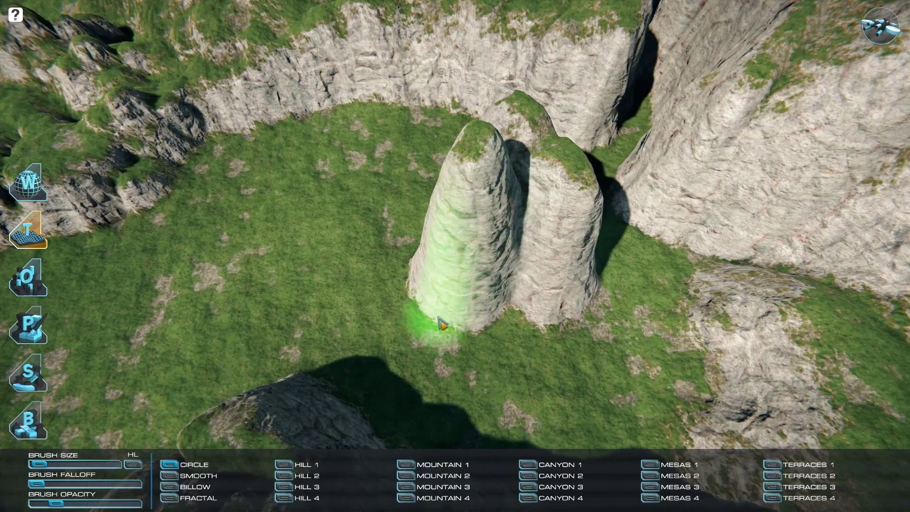
- Soften the tops and sides of the rock pillars with the Smooth brush
{"action": "right_click_drag", "start_coordinate": [492, 298], "coordinate": [147, 449]}
{"action": "left_click", "coordinate": [169, 475]}
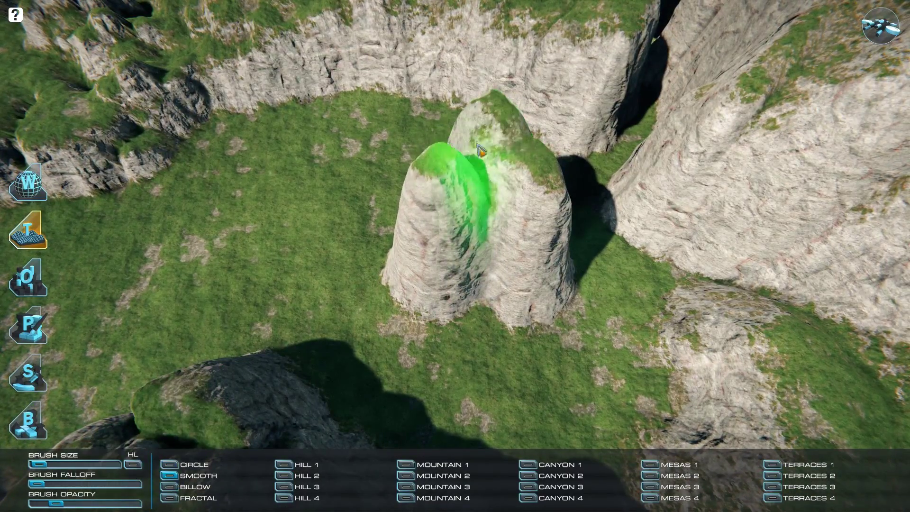
{"action": "mouse_move", "coordinate": [561, 173]}
{"action": "right_mouse_down"}
{"action": "mouse_move", "coordinate": [460, 141]}
{"action": "mouse_move", "coordinate": [355, 151]}
{"action": "mouse_move", "coordinate": [664, 172]}
{"action": "mouse_move", "coordinate": [464, 155]}
{"action": "mouse_move", "coordinate": [452, 143]}
{"action": "mouse_move", "coordinate": [668, 137]}
{"action": "mouse_move", "coordinate": [529, 126]}
{"action": "mouse_move", "coordinate": [457, 143]}
{"action": "mouse_move", "coordinate": [458, 154]}
{"action": "mouse_move", "coordinate": [518, 132]}
{"action": "mouse_move", "coordinate": [601, 136]}
{"action": "right_mouse_up"}
{"action": "key", "text": "w"}
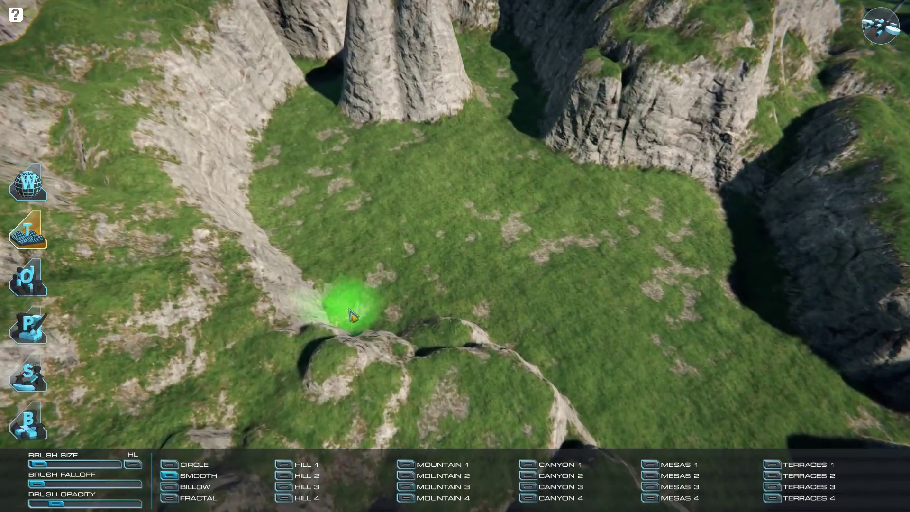
- Raise a pointed rock outcrop on the open basin floor near the rock blocks with the Circle brush
{"action": "right_click_drag", "start_coordinate": [407, 288], "coordinate": [427, 230]}
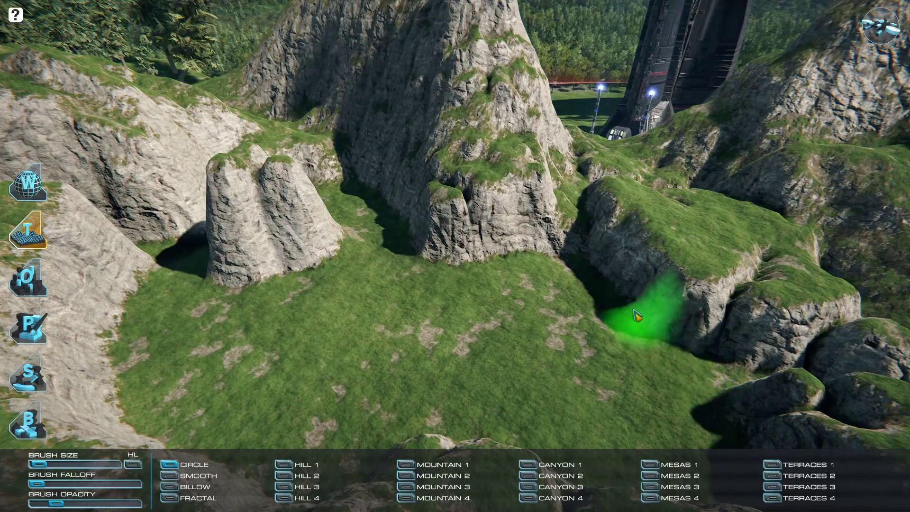
{"action": "mouse_move", "coordinate": [420, 247]}
{"action": "right_mouse_down"}
{"action": "mouse_move", "coordinate": [549, 321]}
{"action": "mouse_move", "coordinate": [503, 330]}
{"action": "mouse_move", "coordinate": [520, 320]}
{"action": "right_mouse_up"}
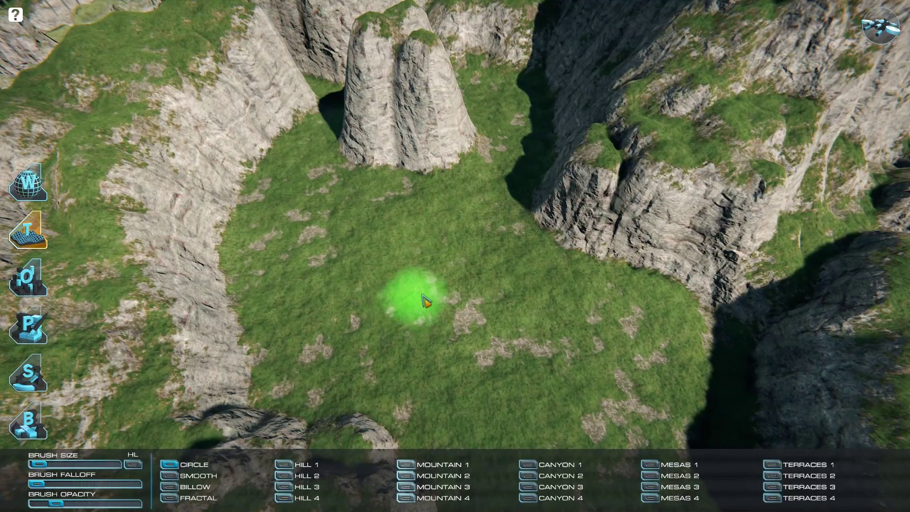
{"action": "mouse_move", "coordinate": [460, 271]}
{"action": "middle_mouse_down"}
{"action": "mouse_move", "coordinate": [425, 276]}
{"action": "mouse_move", "coordinate": [619, 270]}
{"action": "mouse_move", "coordinate": [606, 268]}
{"action": "middle_mouse_up"}
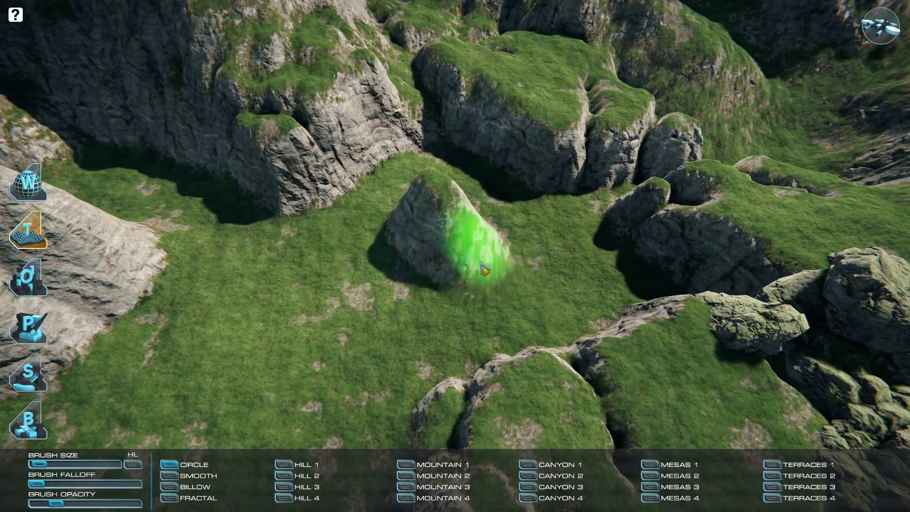
{"action": "mouse_move", "coordinate": [449, 207]}
{"action": "middle_mouse_down"}
{"action": "mouse_move", "coordinate": [524, 256]}
{"action": "mouse_move", "coordinate": [494, 275]}
{"action": "mouse_move", "coordinate": [628, 262]}
{"action": "middle_mouse_up"}
{"action": "right_click_drag", "start_coordinate": [632, 269], "coordinate": [690, 244]}
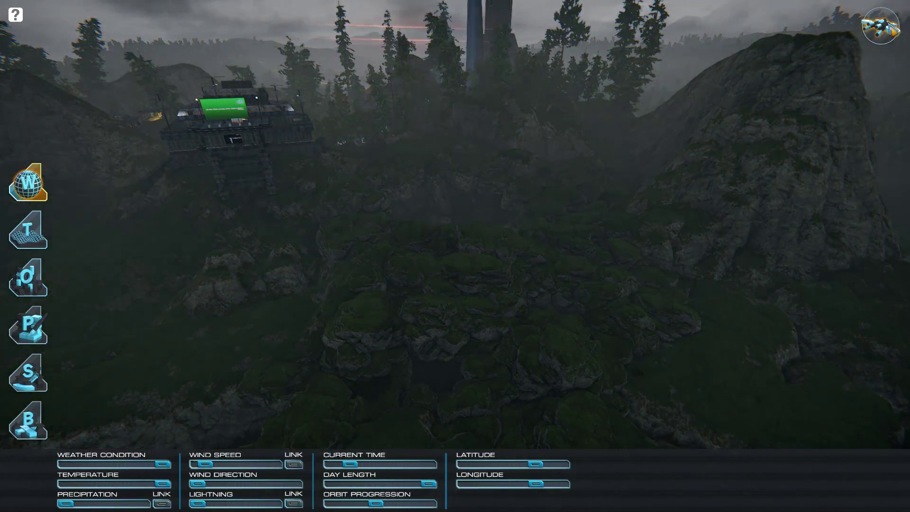
- Survey the boulder-covered ground around the sunken basin and the surrounding cliffs
{"action": "key", "text": "Tab"}
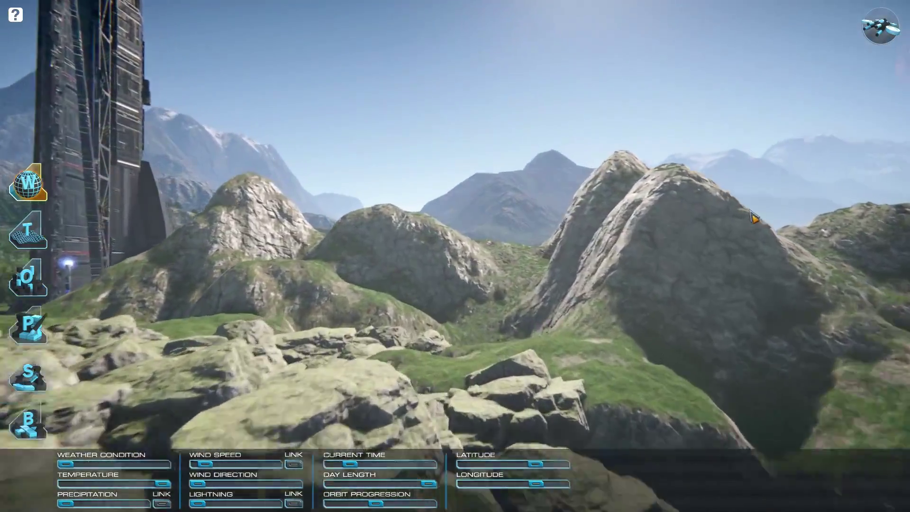
{"action": "right_click_drag", "start_coordinate": [751, 211], "coordinate": [728, 205]}
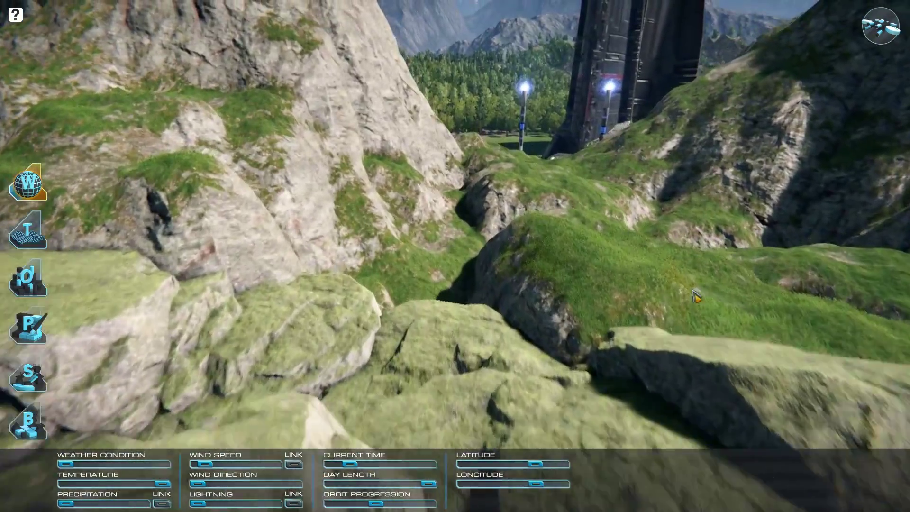
{"action": "right_click_drag", "start_coordinate": [693, 291], "coordinate": [281, 369]}
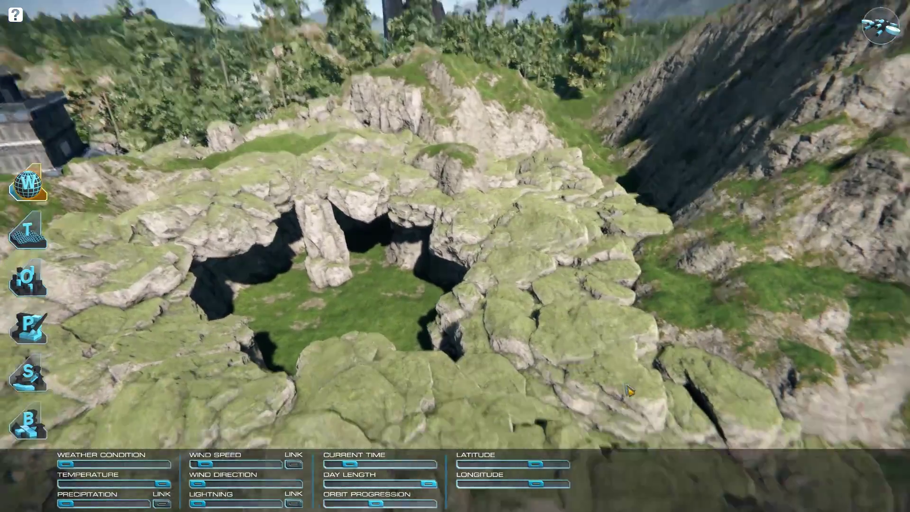
- Place large mossy boulders from the rocks set over the gap in the rock roof, checking the cover from inside the cave
{"action": "right_click_drag", "start_coordinate": [626, 386], "coordinate": [642, 427]}
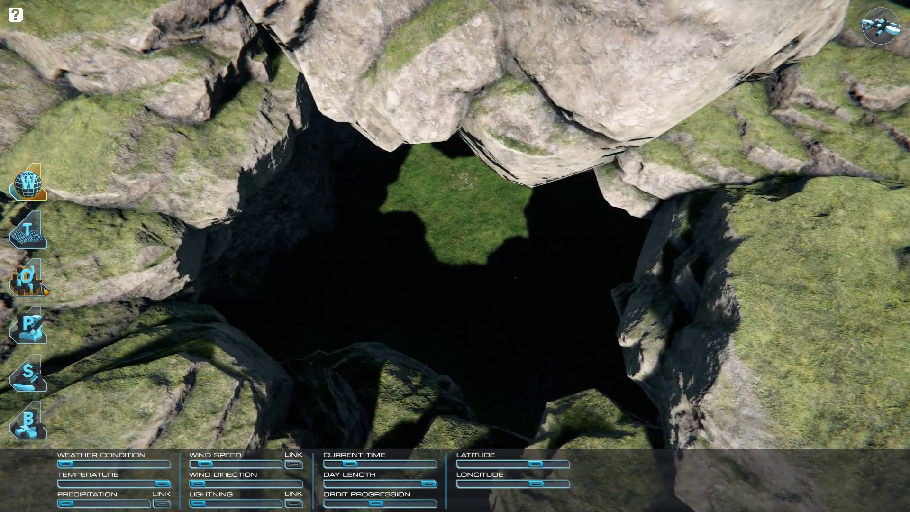
{"action": "left_click", "coordinate": [45, 290]}
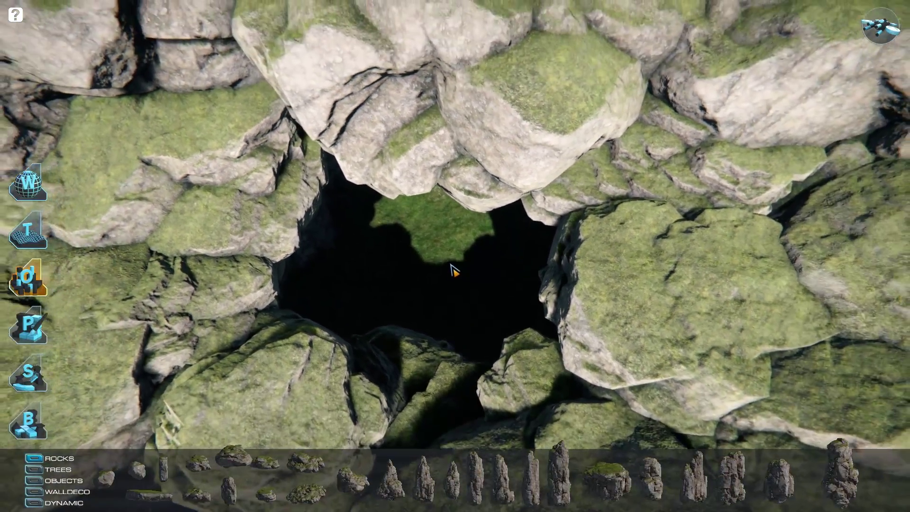
{"action": "right_click_drag", "start_coordinate": [454, 270], "coordinate": [369, 286]}
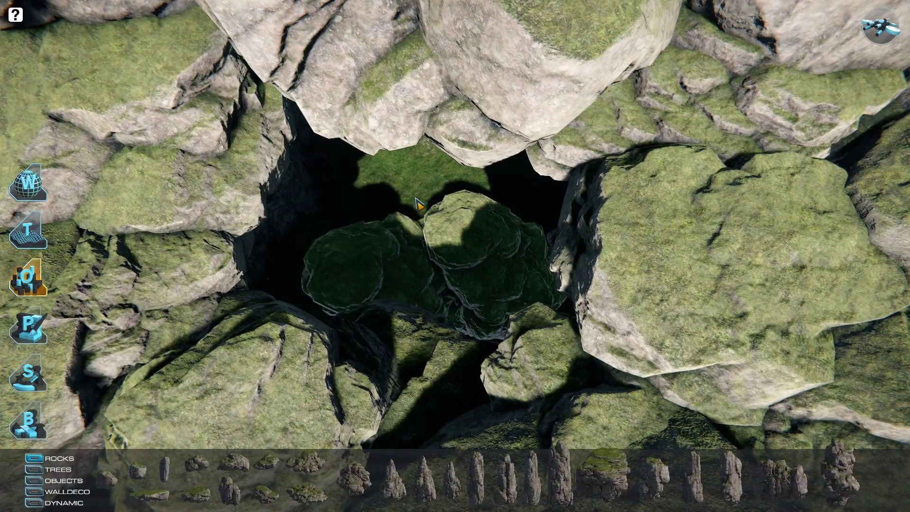
{"action": "scroll", "coordinate": [409, 228], "scroll_direction": "down", "scroll_amount": 5}
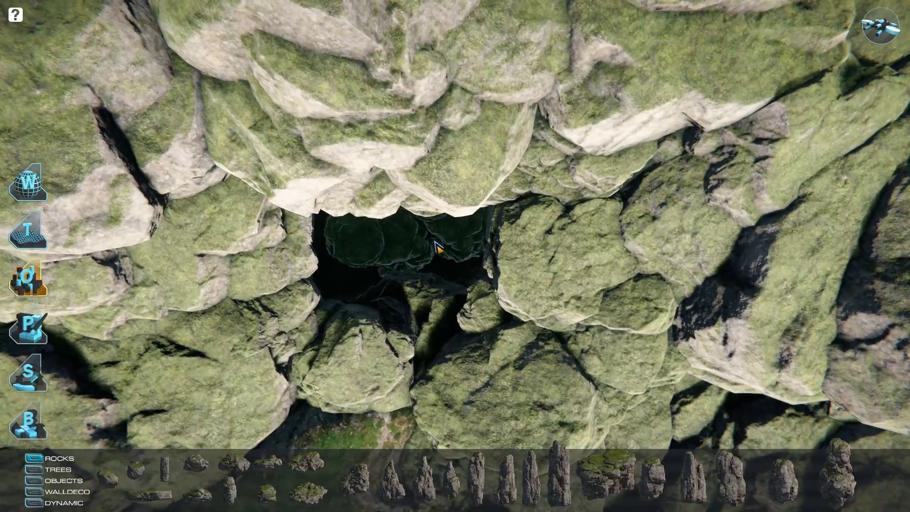
{"action": "middle_click_drag", "start_coordinate": [435, 248], "coordinate": [334, 212]}
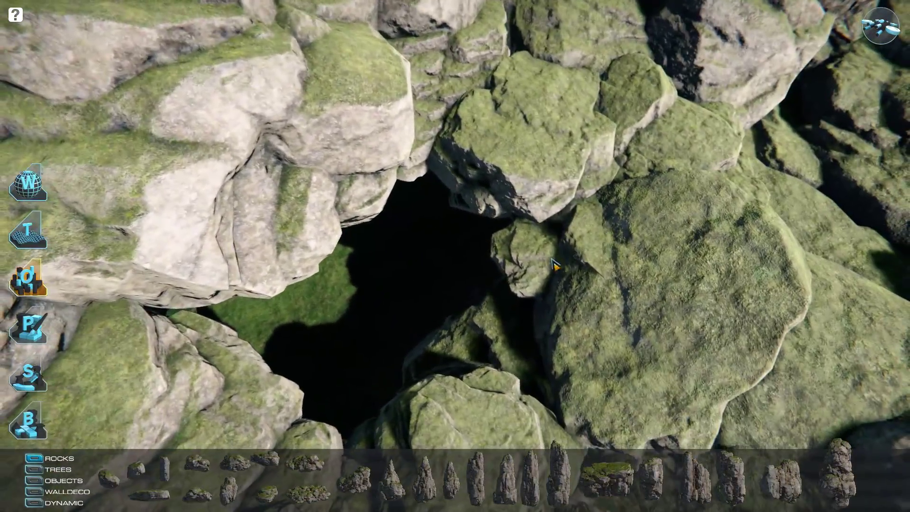
{"action": "left_click_drag", "start_coordinate": [483, 267], "coordinate": [666, 244]}
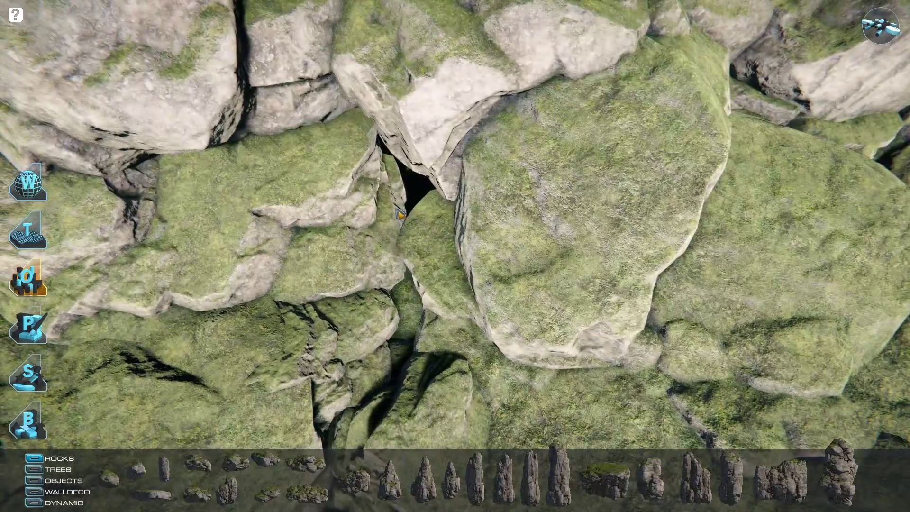
{"action": "left_click_drag", "start_coordinate": [395, 206], "coordinate": [421, 210]}
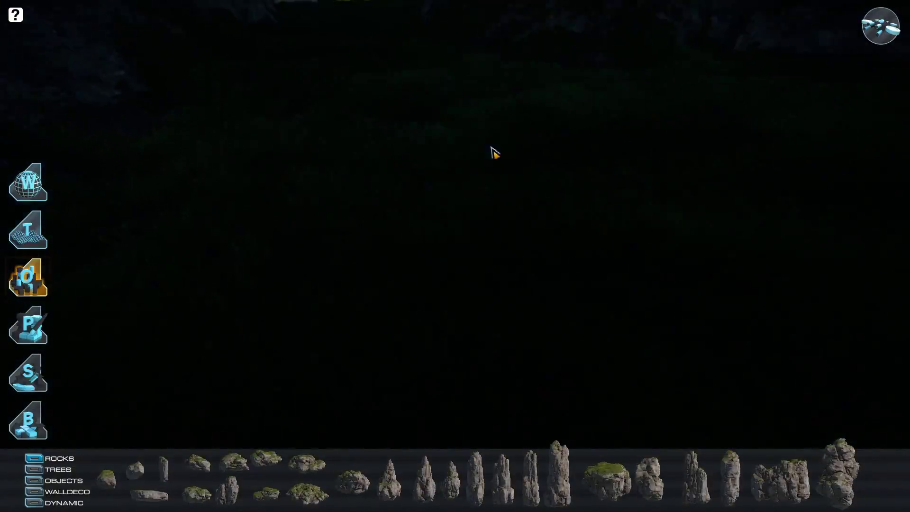
{"action": "right_click_drag", "start_coordinate": [491, 147], "coordinate": [724, 83]}
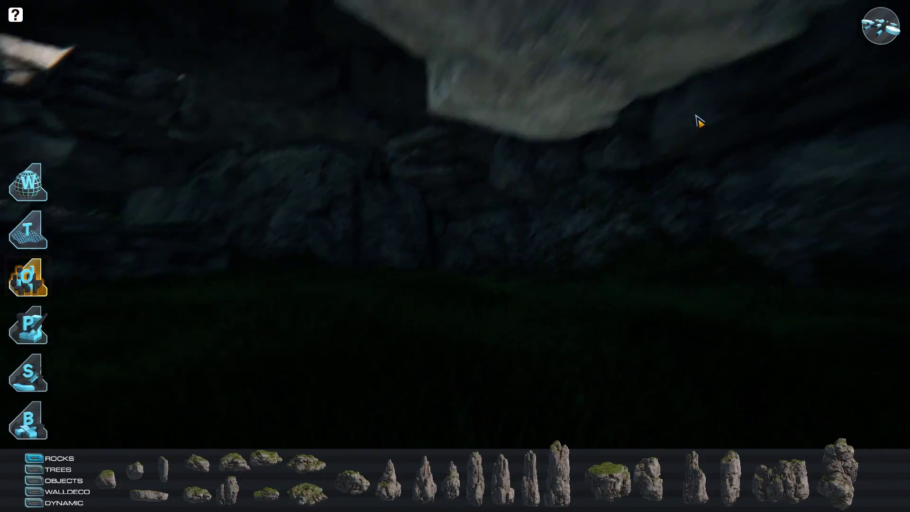
{"action": "scroll", "coordinate": [649, 161], "scroll_direction": "down", "scroll_amount": 2}
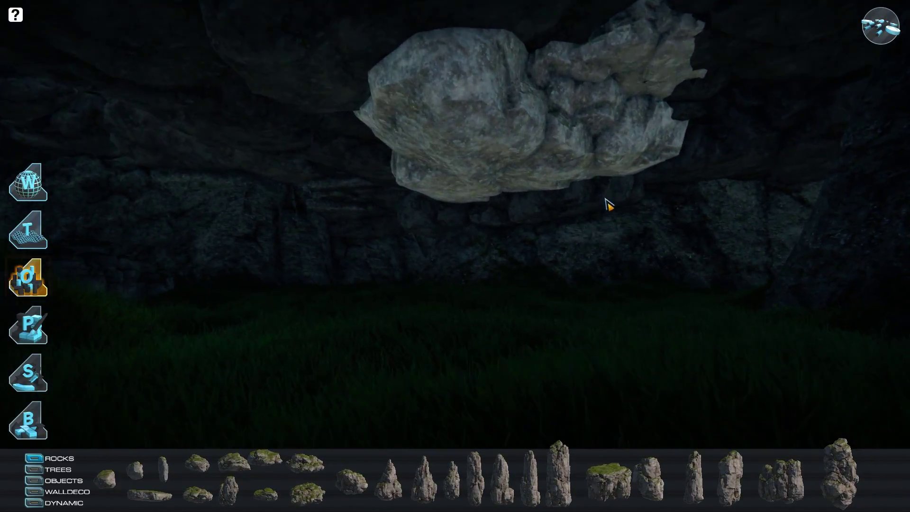
{"action": "right_click_drag", "start_coordinate": [623, 209], "coordinate": [424, 311]}
{"action": "key", "text": "s"}
- Choose the Terraces 2 terrain brush for the basin floor and reduce its brush size
{"action": "left_click", "coordinate": [33, 228]}
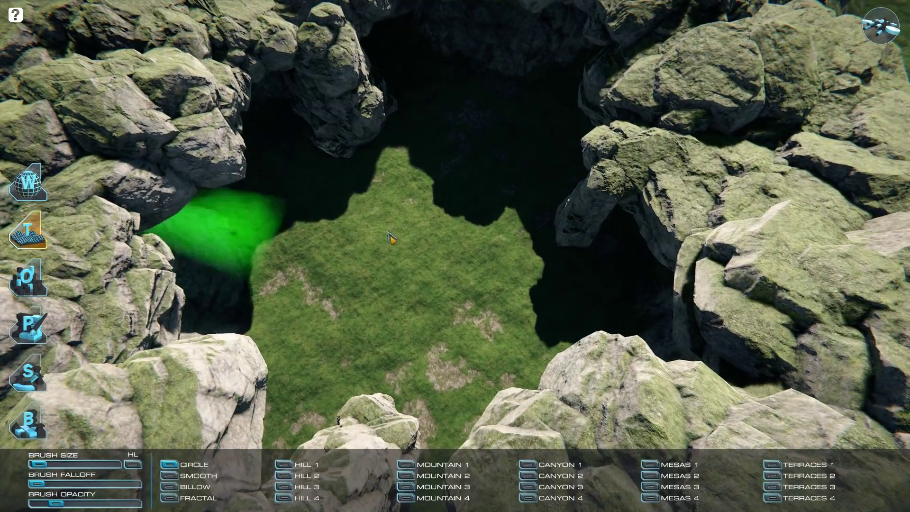
{"action": "mouse_move", "coordinate": [455, 258]}
{"action": "right_mouse_down"}
{"action": "mouse_move", "coordinate": [444, 247]}
{"action": "mouse_move", "coordinate": [456, 231]}
{"action": "mouse_move", "coordinate": [412, 229]}
{"action": "mouse_move", "coordinate": [451, 258]}
{"action": "mouse_move", "coordinate": [442, 247]}
{"action": "mouse_move", "coordinate": [477, 249]}
{"action": "right_mouse_up"}
{"action": "key", "text": "w"}
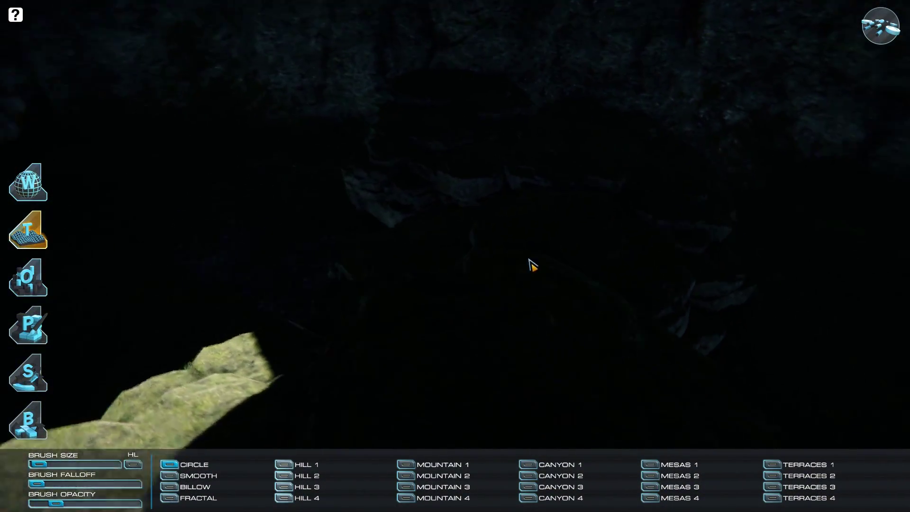
{"action": "right_click_drag", "start_coordinate": [531, 258], "coordinate": [404, 217]}
{"action": "mouse_move", "coordinate": [544, 228]}
{"action": "right_mouse_down"}
{"action": "mouse_move", "coordinate": [656, 212]}
{"action": "mouse_move", "coordinate": [634, 155]}
{"action": "mouse_move", "coordinate": [615, 217]}
{"action": "mouse_move", "coordinate": [802, 266]}
{"action": "mouse_move", "coordinate": [654, 286]}
{"action": "mouse_move", "coordinate": [700, 251]}
{"action": "mouse_move", "coordinate": [548, 290]}
{"action": "mouse_move", "coordinate": [535, 280]}
{"action": "mouse_move", "coordinate": [544, 299]}
{"action": "mouse_move", "coordinate": [516, 284]}
{"action": "mouse_move", "coordinate": [447, 284]}
{"action": "mouse_move", "coordinate": [487, 289]}
{"action": "mouse_move", "coordinate": [325, 321]}
{"action": "mouse_move", "coordinate": [423, 338]}
{"action": "mouse_move", "coordinate": [416, 361]}
{"action": "mouse_move", "coordinate": [419, 353]}
{"action": "right_mouse_up"}
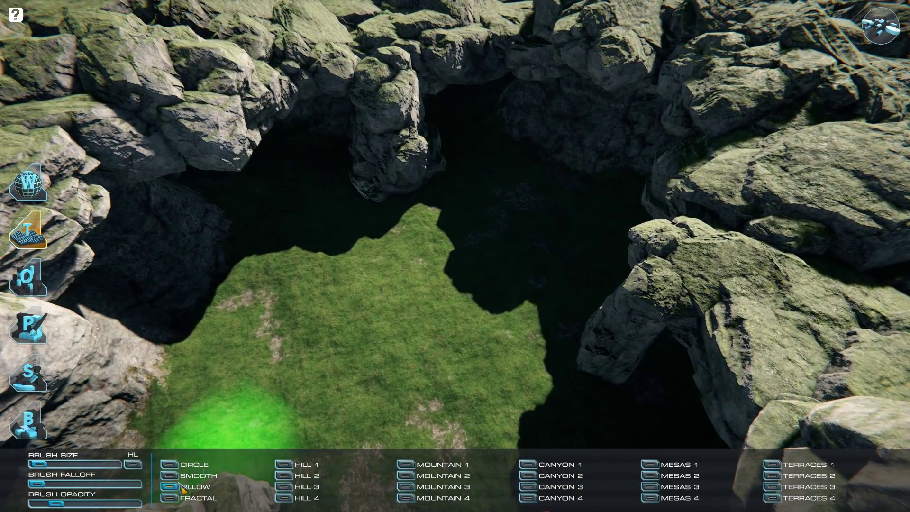
{"action": "left_click", "coordinate": [169, 498]}
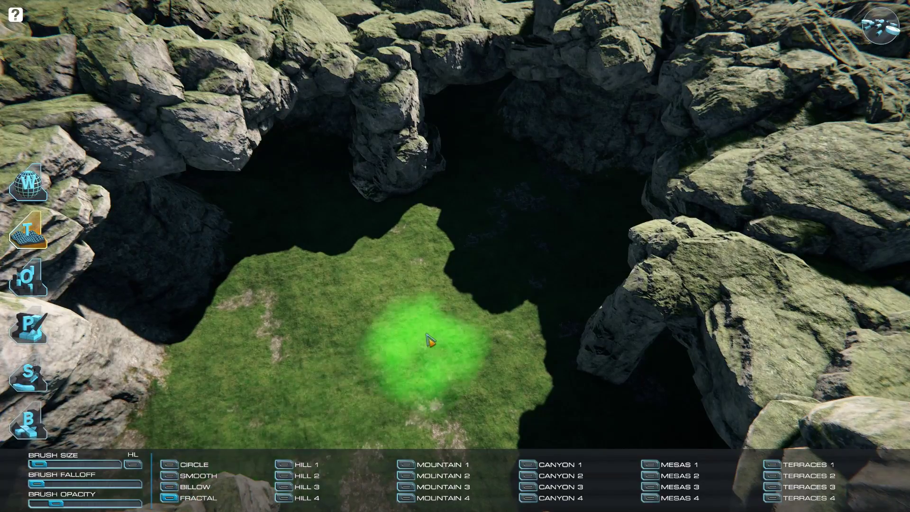
{"action": "left_click", "coordinate": [773, 476]}
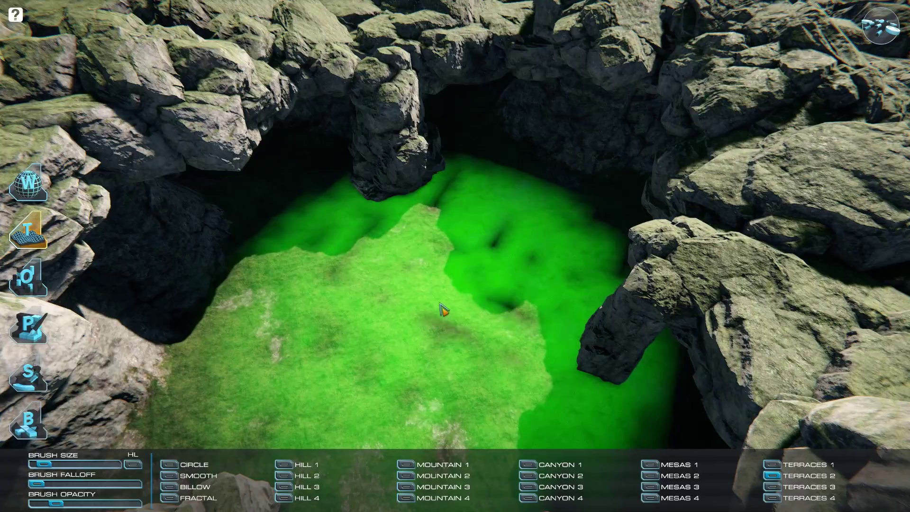
{"action": "middle_click_drag", "start_coordinate": [406, 307], "coordinate": [428, 303]}
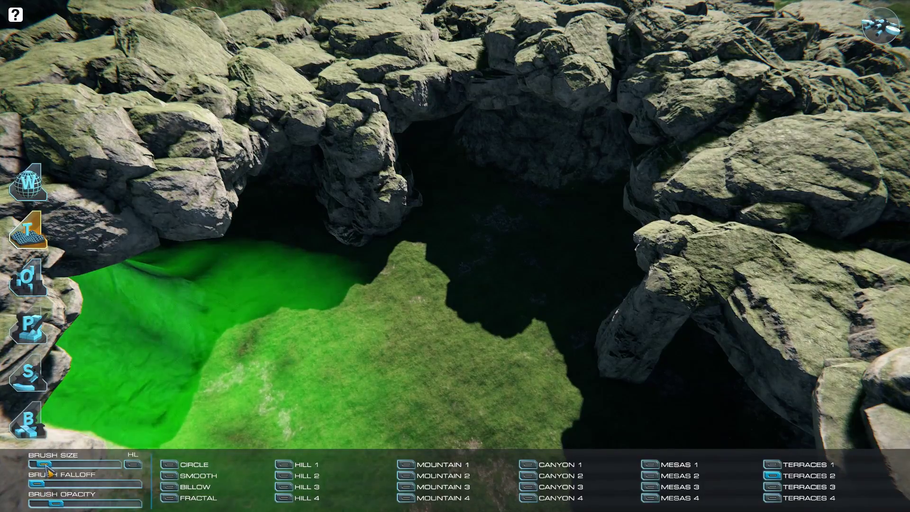
{"action": "left_click_drag", "start_coordinate": [48, 468], "coordinate": [44, 466]}
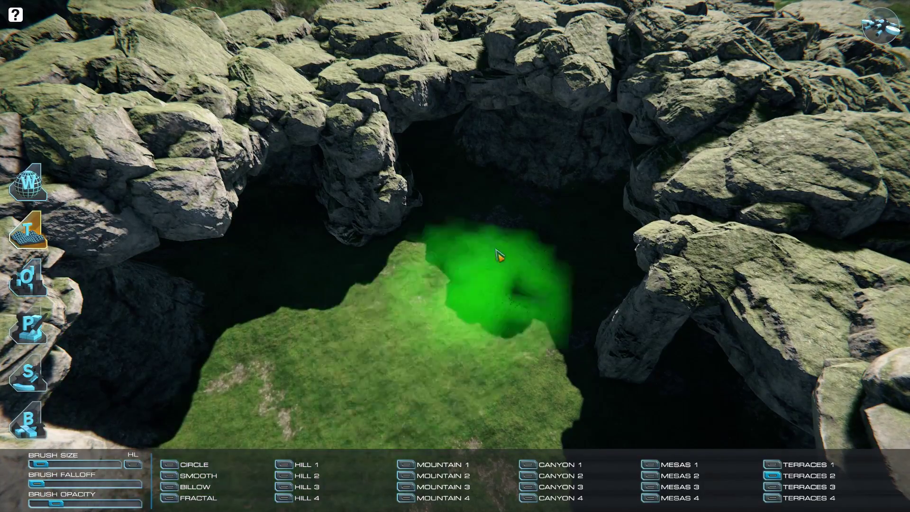
- Sculpt an uneven mound on the grassy basin floor between the rock pillars with the Terraces 2 brush
{"action": "middle_click_drag", "start_coordinate": [472, 302], "coordinate": [523, 316]}
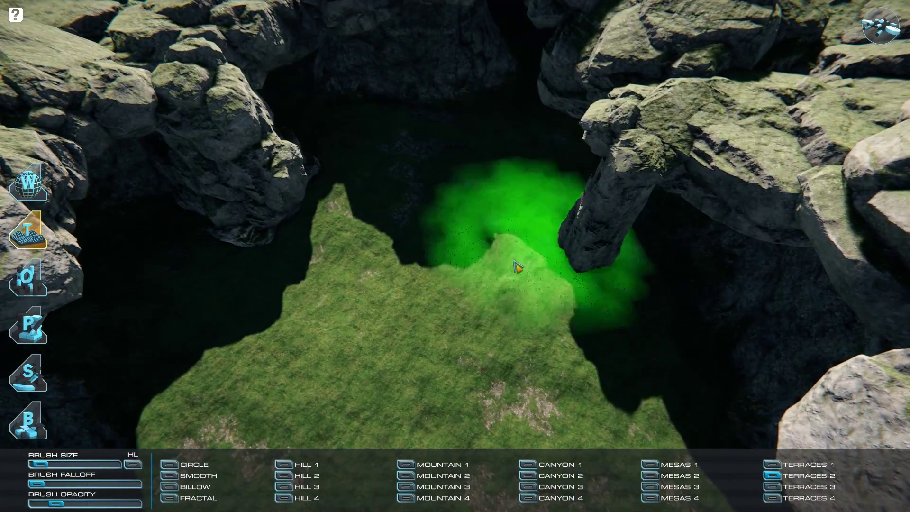
{"action": "scroll", "coordinate": [536, 321], "scroll_direction": "down", "scroll_amount": 5}
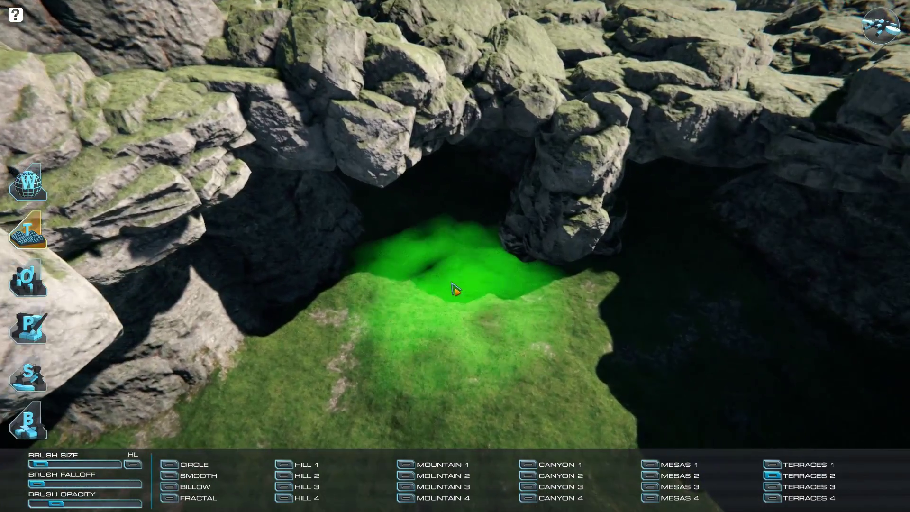
{"action": "mouse_move", "coordinate": [485, 284]}
{"action": "middle_mouse_down"}
{"action": "mouse_move", "coordinate": [356, 304]}
{"action": "mouse_move", "coordinate": [332, 288]}
{"action": "mouse_move", "coordinate": [352, 270]}
{"action": "middle_mouse_up"}
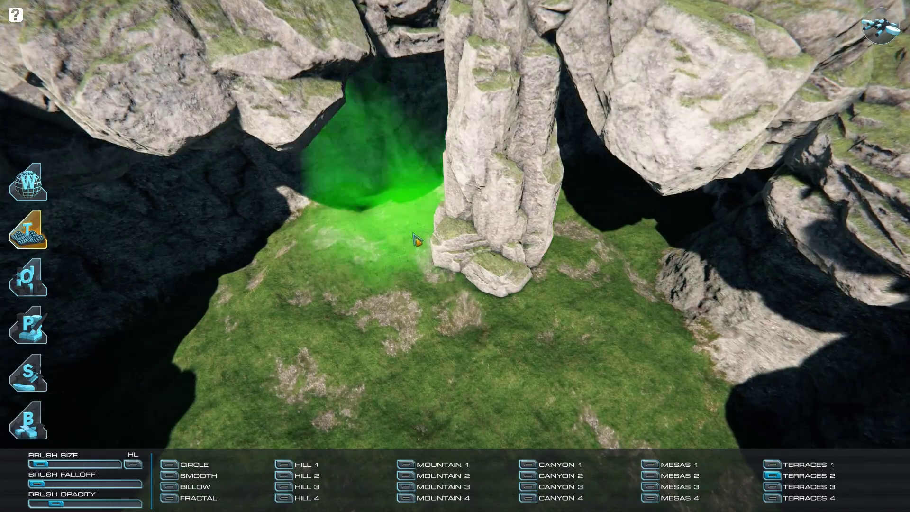
{"action": "mouse_move", "coordinate": [411, 242]}
{"action": "middle_mouse_down"}
{"action": "mouse_move", "coordinate": [313, 255]}
{"action": "mouse_move", "coordinate": [277, 273]}
{"action": "mouse_move", "coordinate": [350, 224]}
{"action": "middle_mouse_up"}
{"action": "key", "text": "w"}
{"action": "key", "text": "a"}
{"action": "mouse_move", "coordinate": [287, 216]}
{"action": "middle_mouse_down"}
{"action": "mouse_move", "coordinate": [187, 222]}
{"action": "mouse_move", "coordinate": [425, 219]}
{"action": "middle_mouse_up"}
{"action": "mouse_move", "coordinate": [419, 225]}
{"action": "right_mouse_down"}
{"action": "mouse_move", "coordinate": [378, 261]}
{"action": "mouse_move", "coordinate": [412, 212]}
{"action": "right_mouse_up"}
{"action": "key", "text": "w"}
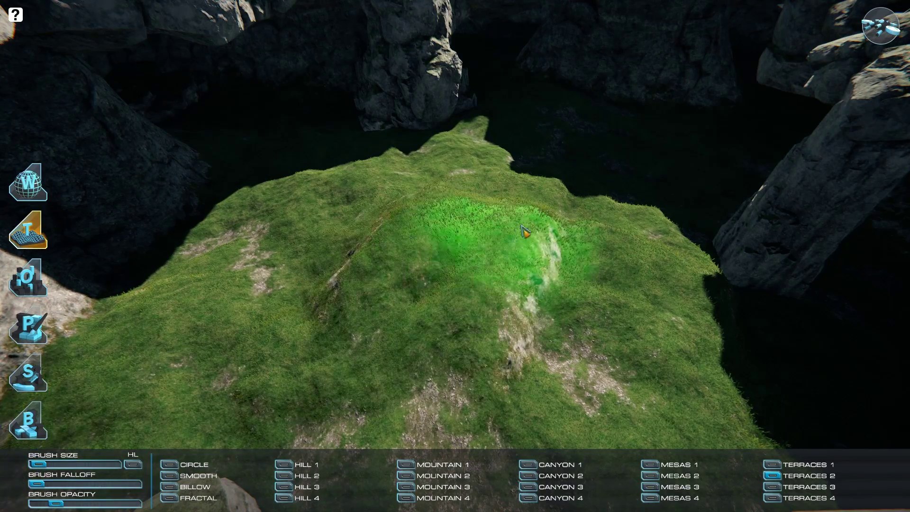
- Extend the mound's terraced ridges toward the shaded side of the basin floor near the slanted pillar
{"action": "right_click_drag", "start_coordinate": [560, 256], "coordinate": [555, 254]}
{"action": "key", "text": "d"}
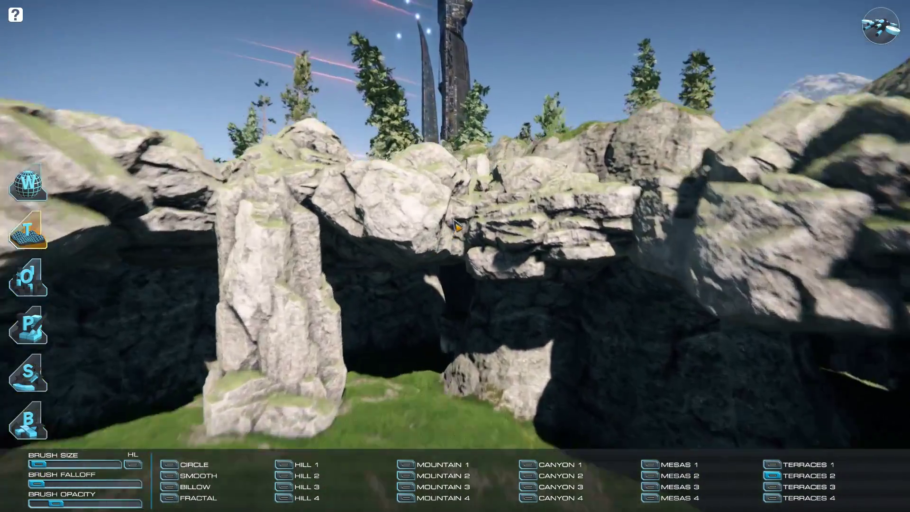
{"action": "key", "text": "s"}
{"action": "mouse_move", "coordinate": [454, 221]}
{"action": "right_mouse_down"}
{"action": "mouse_move", "coordinate": [283, 346]}
{"action": "mouse_move", "coordinate": [287, 378]}
{"action": "right_mouse_up"}
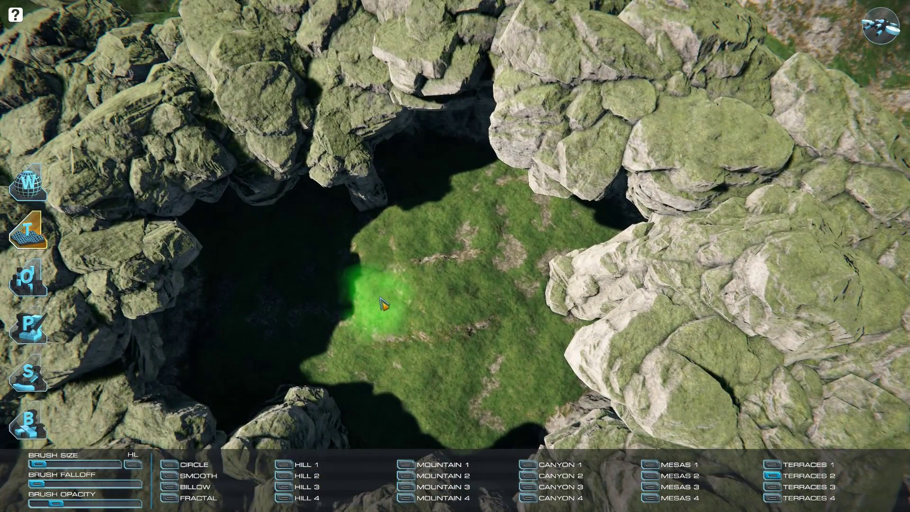
{"action": "mouse_move", "coordinate": [482, 293]}
{"action": "right_mouse_down"}
{"action": "mouse_move", "coordinate": [390, 283]}
{"action": "mouse_move", "coordinate": [347, 244]}
{"action": "mouse_move", "coordinate": [331, 259]}
{"action": "right_mouse_up"}
{"action": "key", "text": "w"}
{"action": "left_click_drag", "start_coordinate": [313, 262], "coordinate": [305, 263]}
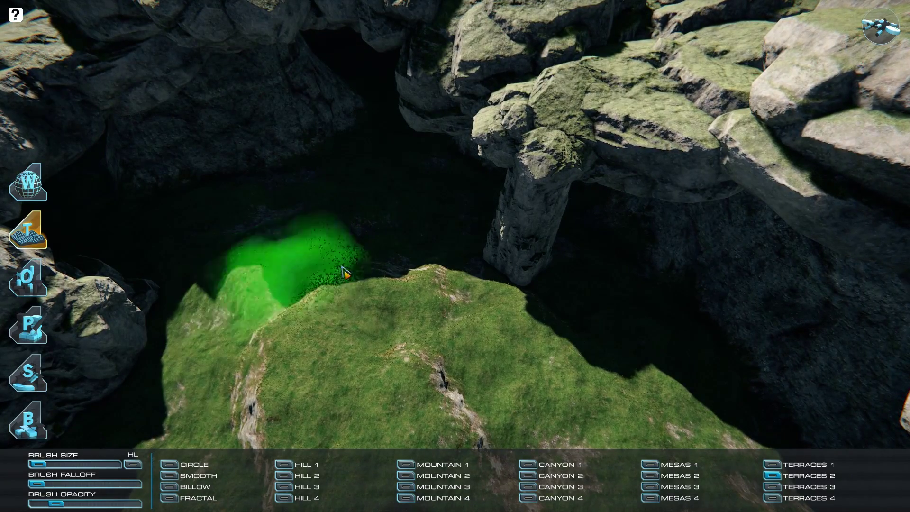
{"action": "right_click_drag", "start_coordinate": [345, 273], "coordinate": [383, 243]}
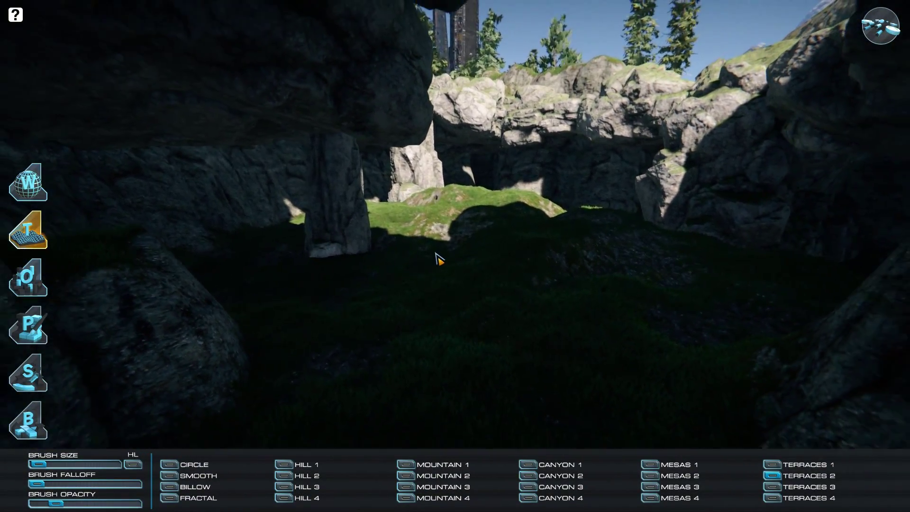
- Roughen the dark ground beneath the rock overhangs with the Terraces 2 brush
{"action": "mouse_move", "coordinate": [442, 258]}
{"action": "right_mouse_down"}
{"action": "mouse_move", "coordinate": [453, 255]}
{"action": "mouse_move", "coordinate": [447, 216]}
{"action": "mouse_move", "coordinate": [429, 187]}
{"action": "mouse_move", "coordinate": [447, 276]}
{"action": "mouse_move", "coordinate": [346, 293]}
{"action": "right_mouse_up"}
{"action": "key", "text": "w"}
{"action": "mouse_move", "coordinate": [458, 286]}
{"action": "right_mouse_down"}
{"action": "mouse_move", "coordinate": [435, 284]}
{"action": "mouse_move", "coordinate": [672, 299]}
{"action": "right_mouse_up"}
{"action": "right_click_drag", "start_coordinate": [601, 312], "coordinate": [652, 289]}
{"action": "right_click_drag", "start_coordinate": [455, 404], "coordinate": [417, 393]}
{"action": "right_click_drag", "start_coordinate": [503, 372], "coordinate": [507, 341]}
{"action": "mouse_move", "coordinate": [431, 318]}
{"action": "right_mouse_down"}
{"action": "mouse_move", "coordinate": [563, 256]}
{"action": "mouse_move", "coordinate": [592, 289]}
{"action": "mouse_move", "coordinate": [511, 323]}
{"action": "mouse_move", "coordinate": [485, 317]}
{"action": "mouse_move", "coordinate": [528, 287]}
{"action": "mouse_move", "coordinate": [638, 262]}
{"action": "mouse_move", "coordinate": [665, 260]}
{"action": "mouse_move", "coordinate": [709, 284]}
{"action": "mouse_move", "coordinate": [742, 286]}
{"action": "mouse_move", "coordinate": [588, 298]}
{"action": "mouse_move", "coordinate": [594, 289]}
{"action": "right_mouse_up"}
{"action": "left_click", "coordinate": [452, 301]}
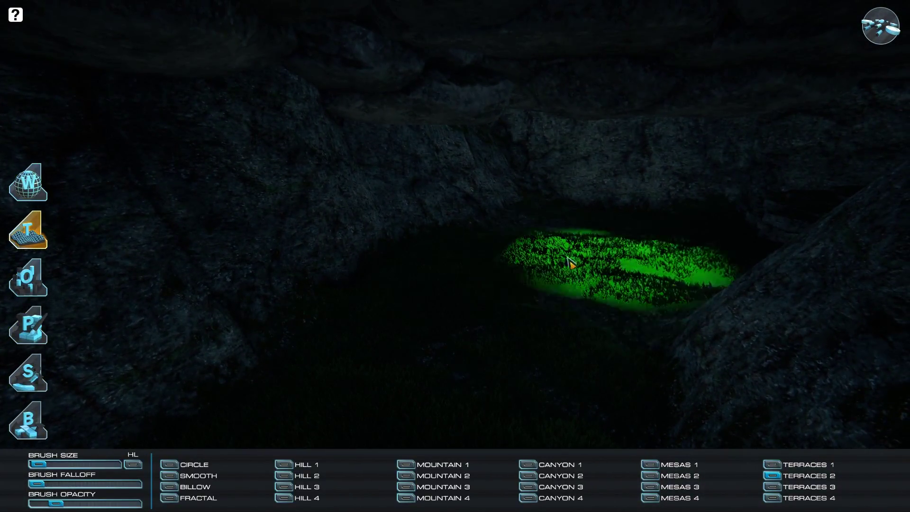
{"action": "mouse_move", "coordinate": [584, 268]}
{"action": "right_mouse_down"}
{"action": "mouse_move", "coordinate": [488, 287]}
{"action": "mouse_move", "coordinate": [522, 305]}
{"action": "mouse_move", "coordinate": [457, 295]}
{"action": "mouse_move", "coordinate": [455, 280]}
{"action": "mouse_move", "coordinate": [512, 274]}
{"action": "mouse_move", "coordinate": [641, 288]}
{"action": "mouse_move", "coordinate": [660, 293]}
{"action": "mouse_move", "coordinate": [606, 315]}
{"action": "mouse_move", "coordinate": [632, 315]}
{"action": "mouse_move", "coordinate": [573, 315]}
{"action": "mouse_move", "coordinate": [605, 311]}
{"action": "mouse_move", "coordinate": [575, 311]}
{"action": "mouse_move", "coordinate": [604, 309]}
{"action": "mouse_move", "coordinate": [585, 297]}
{"action": "mouse_move", "coordinate": [616, 294]}
{"action": "mouse_move", "coordinate": [575, 319]}
{"action": "mouse_move", "coordinate": [671, 327]}
{"action": "mouse_move", "coordinate": [646, 331]}
{"action": "mouse_move", "coordinate": [529, 305]}
{"action": "mouse_move", "coordinate": [512, 299]}
{"action": "mouse_move", "coordinate": [628, 307]}
{"action": "mouse_move", "coordinate": [613, 306]}
{"action": "mouse_move", "coordinate": [601, 288]}
{"action": "mouse_move", "coordinate": [480, 259]}
{"action": "mouse_move", "coordinate": [433, 261]}
{"action": "mouse_move", "coordinate": [370, 303]}
{"action": "right_mouse_up"}
{"action": "mouse_move", "coordinate": [457, 374]}
{"action": "right_mouse_down"}
{"action": "mouse_move", "coordinate": [431, 364]}
{"action": "mouse_move", "coordinate": [408, 328]}
{"action": "mouse_move", "coordinate": [417, 368]}
{"action": "right_mouse_up"}
- Test-fly the ship low over the basin floor beside the rock walls and return to terrain editing
{"action": "left_click", "coordinate": [866, 36]}
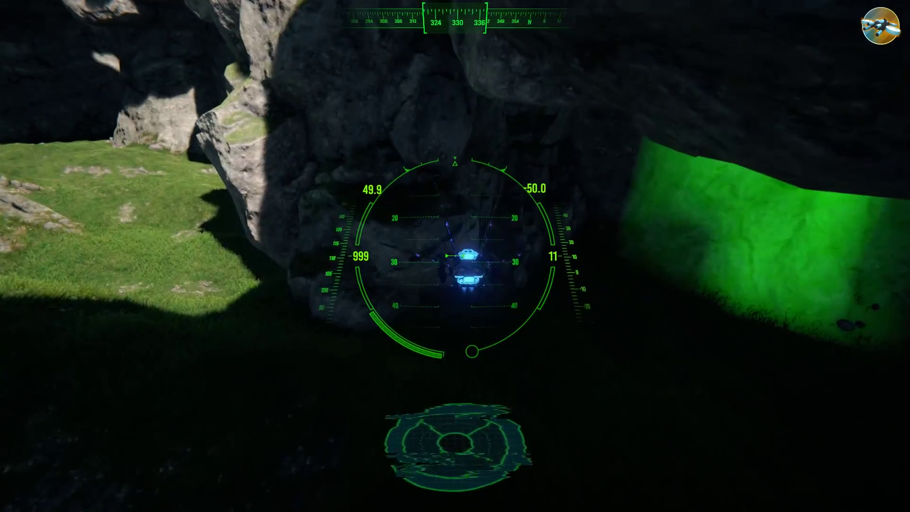
{"action": "key", "text": "w"}
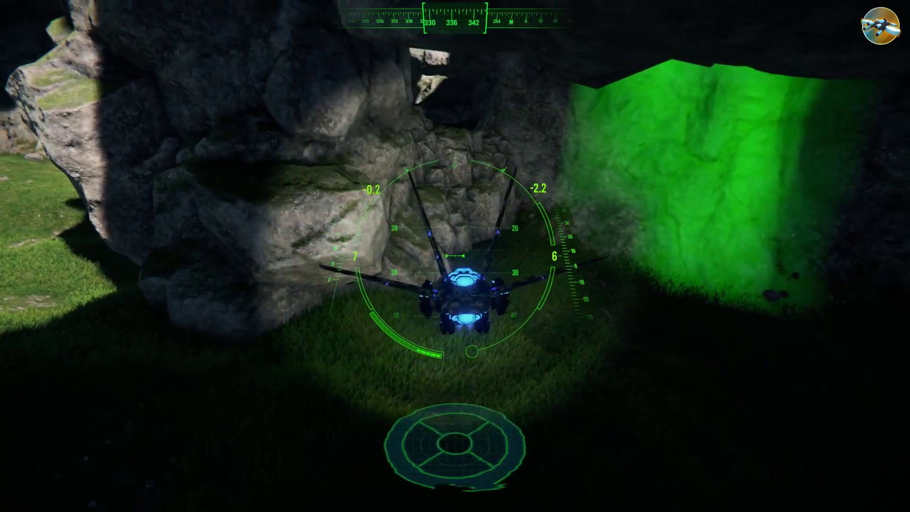
{"action": "key", "text": "w"}
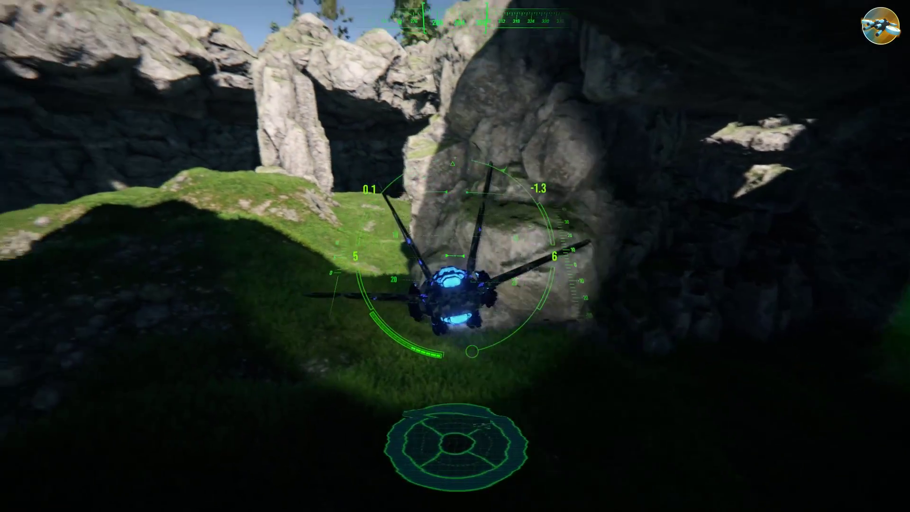
{"action": "key", "text": "a"}
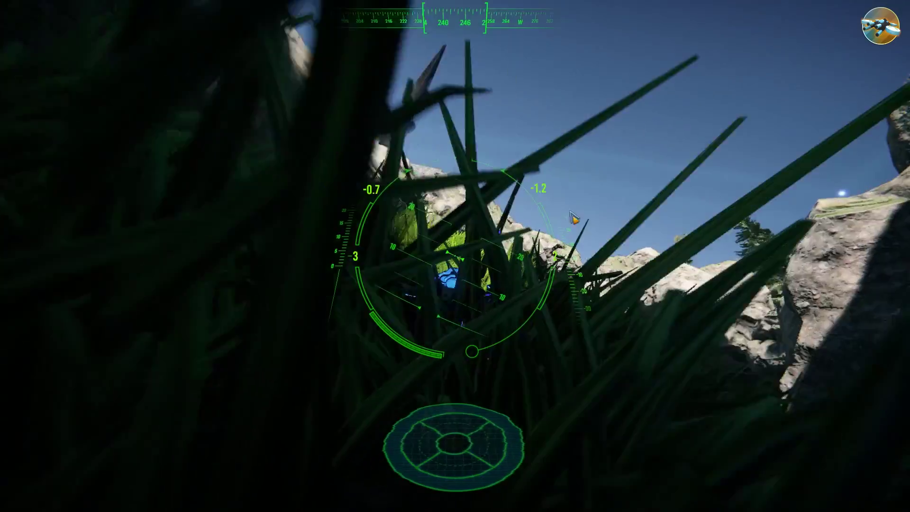
{"action": "left_click", "coordinate": [873, 36]}
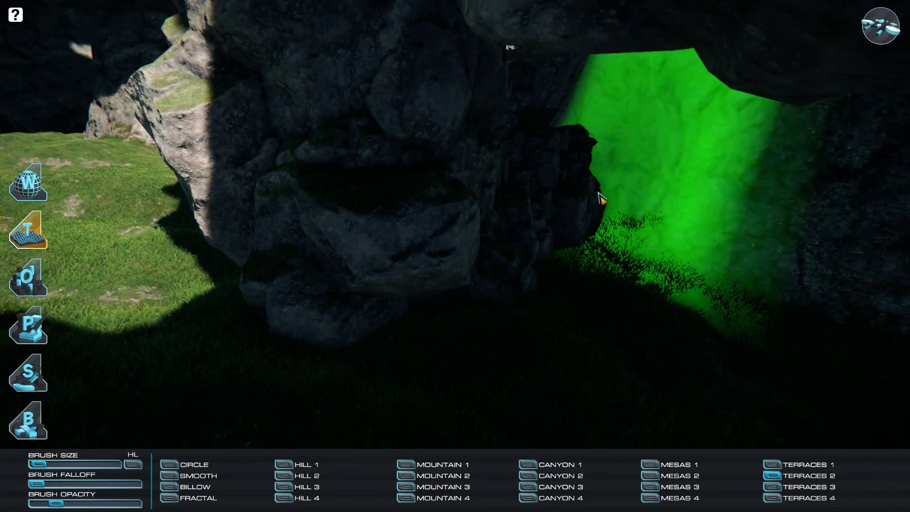
- Plant a leafy tree from the trees set on the grassy mound in the middle of the basin
{"action": "key", "text": "w"}
{"action": "mouse_move", "coordinate": [602, 197]}
{"action": "right_mouse_down"}
{"action": "mouse_move", "coordinate": [396, 205]}
{"action": "mouse_move", "coordinate": [342, 197]}
{"action": "mouse_move", "coordinate": [430, 232]}
{"action": "mouse_move", "coordinate": [685, 259]}
{"action": "mouse_move", "coordinate": [596, 271]}
{"action": "right_mouse_up"}
{"action": "key", "text": "w"}
{"action": "key", "text": "s"}
{"action": "key", "text": "d"}
{"action": "right_click_drag", "start_coordinate": [489, 273], "coordinate": [463, 271]}
{"action": "key", "text": "d"}
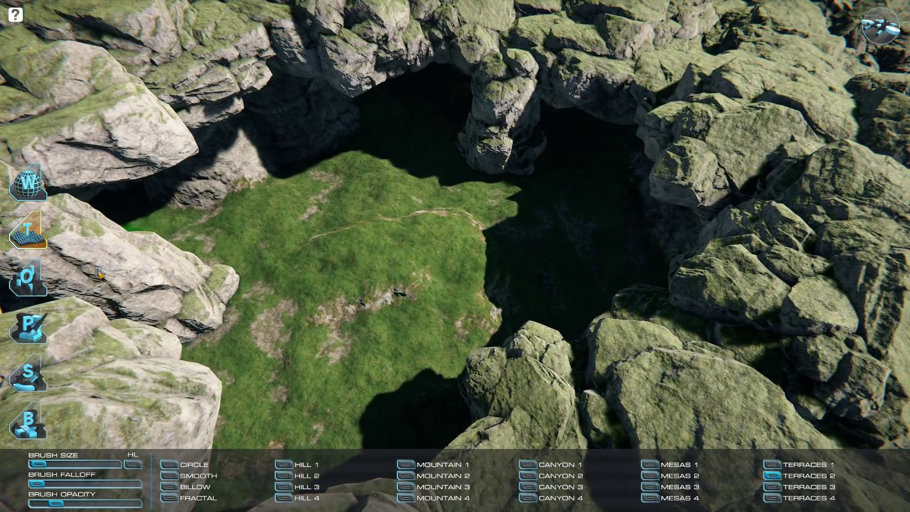
{"action": "left_click", "coordinate": [42, 280]}
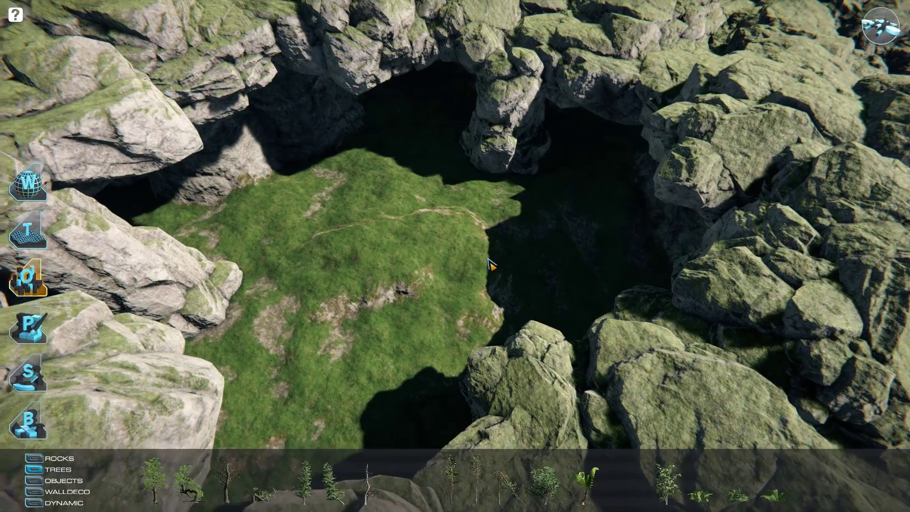
{"action": "right_click_drag", "start_coordinate": [481, 272], "coordinate": [451, 277]}
{"action": "key", "text": "d"}
{"action": "key", "text": "d"}
{"action": "left_click", "coordinate": [459, 262]}
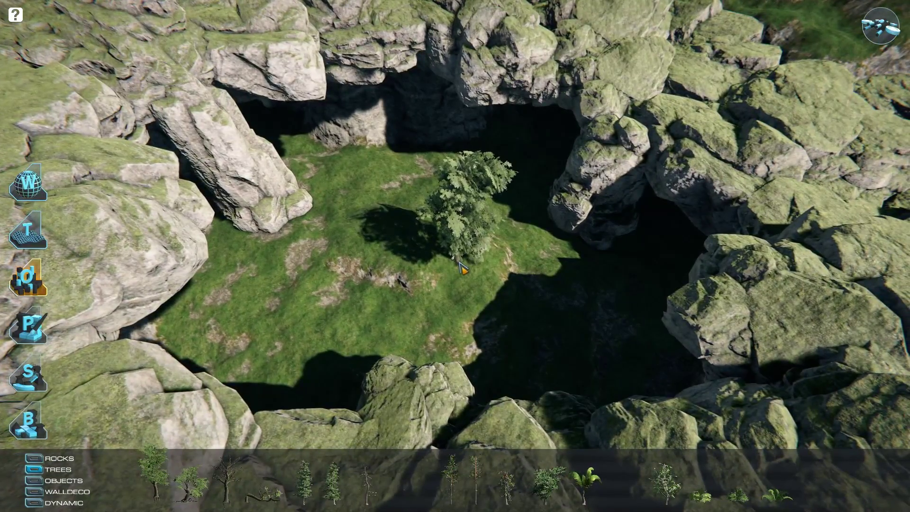
- Inspect the tree on the basin mound from above and from close range around its trunk
{"action": "right_click_drag", "start_coordinate": [614, 256], "coordinate": [464, 209]}
{"action": "key", "text": "s"}
{"action": "key", "text": "w"}
{"action": "key", "text": "w"}
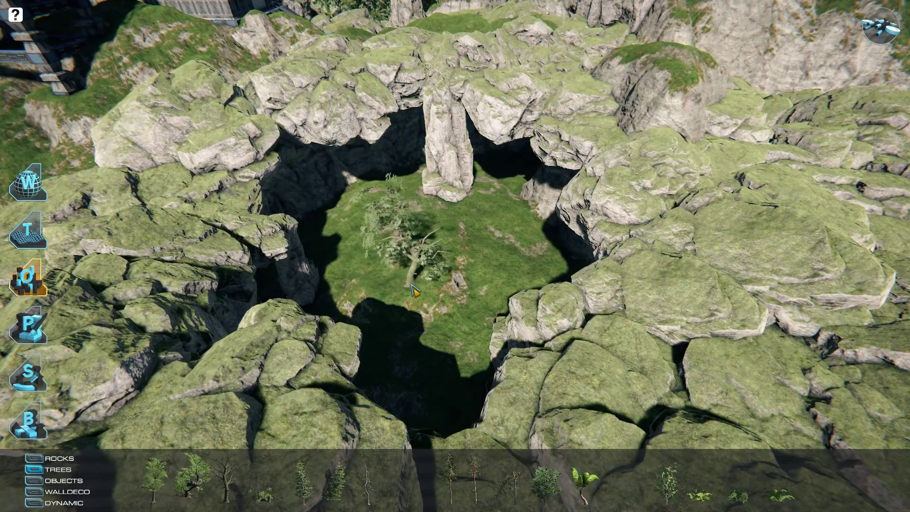
{"action": "right_click_drag", "start_coordinate": [401, 315], "coordinate": [397, 295]}
{"action": "key", "text": "a"}
{"action": "key", "text": "w"}
{"action": "key", "text": "w"}
{"action": "key", "text": "s"}
{"action": "key", "text": "s"}
{"action": "key", "text": "d"}
{"action": "key", "text": "w"}
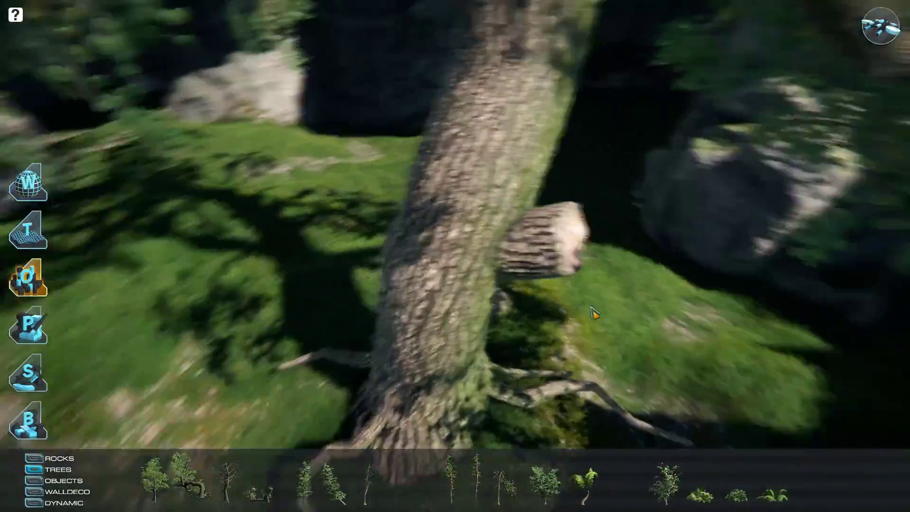
- Examine the tree's trunk base, exposed roots and canopy within the basin from near and far
{"action": "right_click_drag", "start_coordinate": [595, 312], "coordinate": [633, 314]}
{"action": "key", "text": "a"}
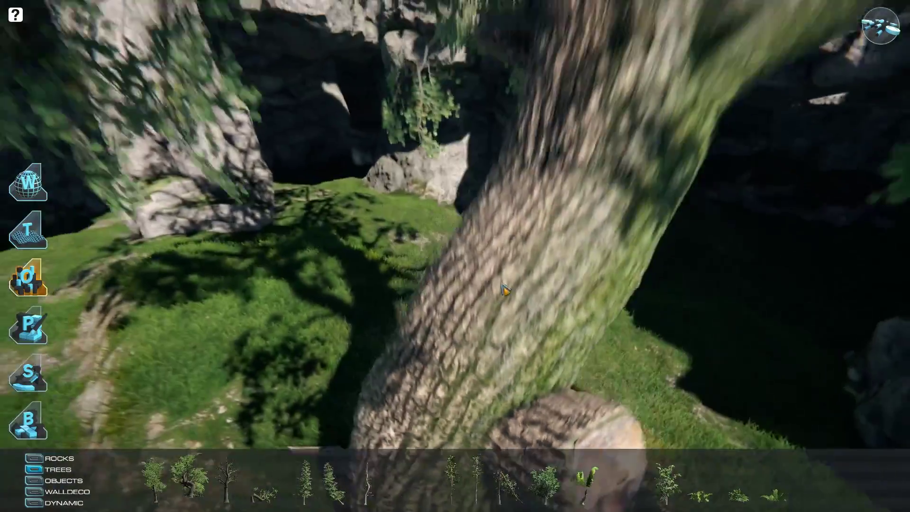
{"action": "key", "text": "s"}
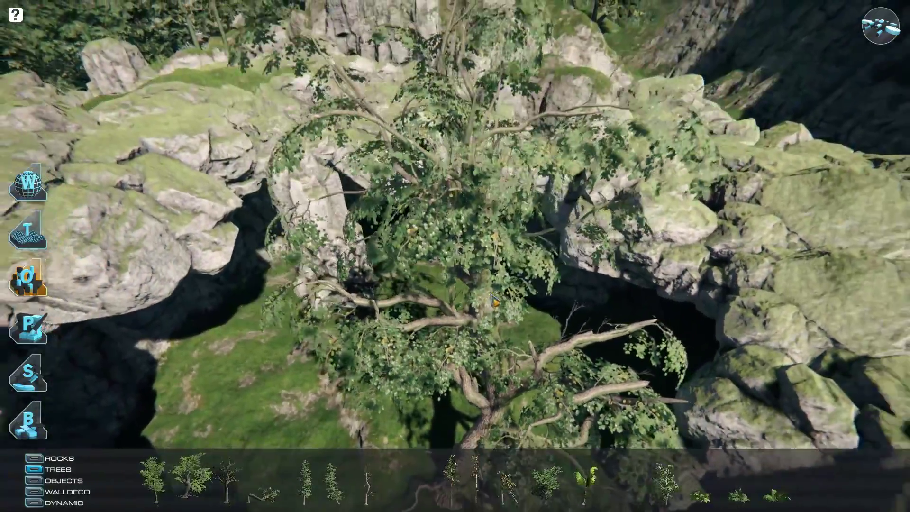
{"action": "key", "text": "d"}
{"action": "key", "text": "s"}
{"action": "right_click_drag", "start_coordinate": [458, 298], "coordinate": [375, 293]}
{"action": "key", "text": "w"}
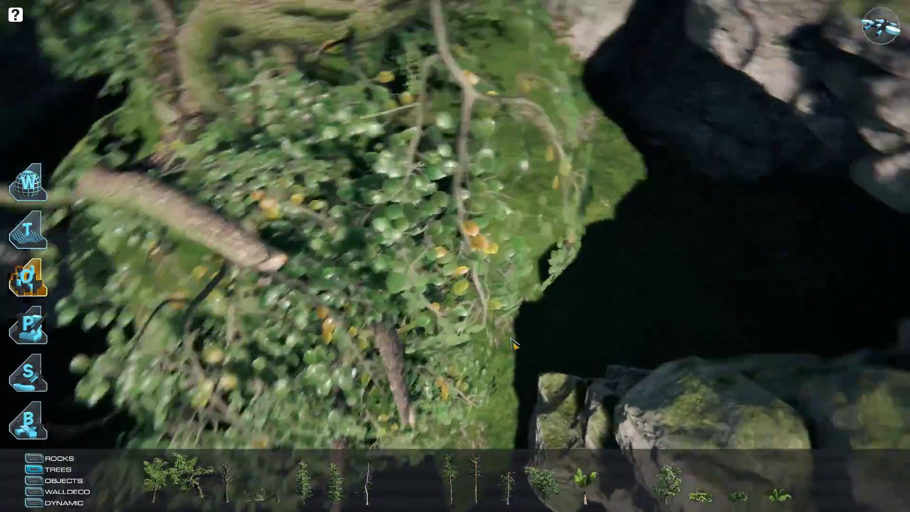
{"action": "right_click_drag", "start_coordinate": [514, 344], "coordinate": [123, 361]}
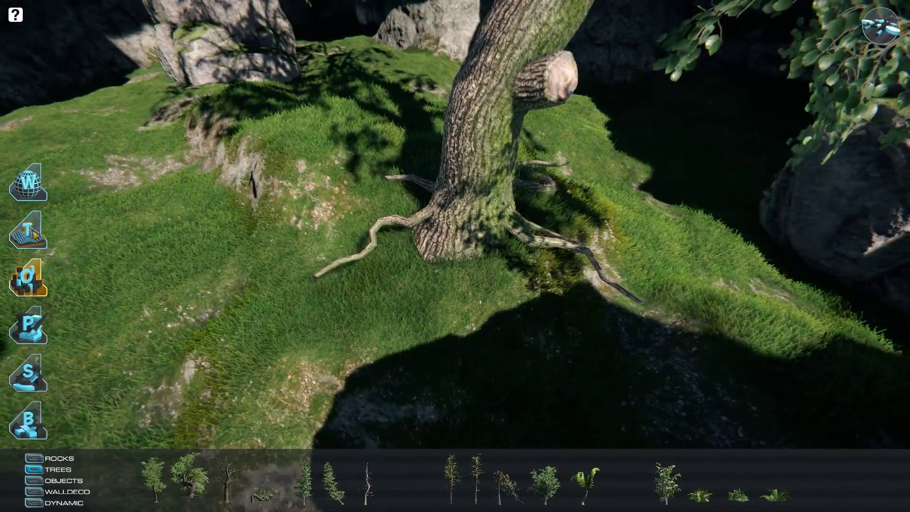
- Build up the ground around the tree's exposed roots and the mound's front slope with the Terraces 2 brush
{"action": "key", "text": "t"}
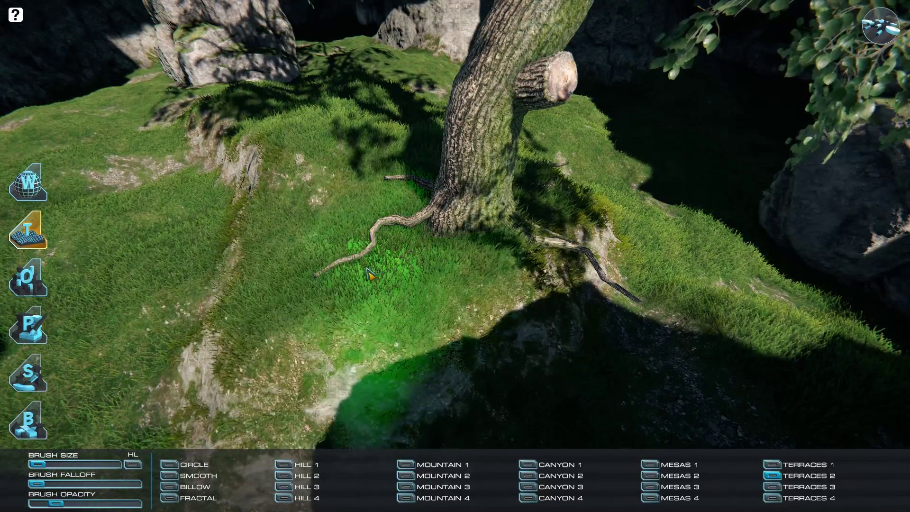
{"action": "left_click_drag", "start_coordinate": [370, 274], "coordinate": [476, 288]}
{"action": "right_click_drag", "start_coordinate": [476, 289], "coordinate": [466, 290]}
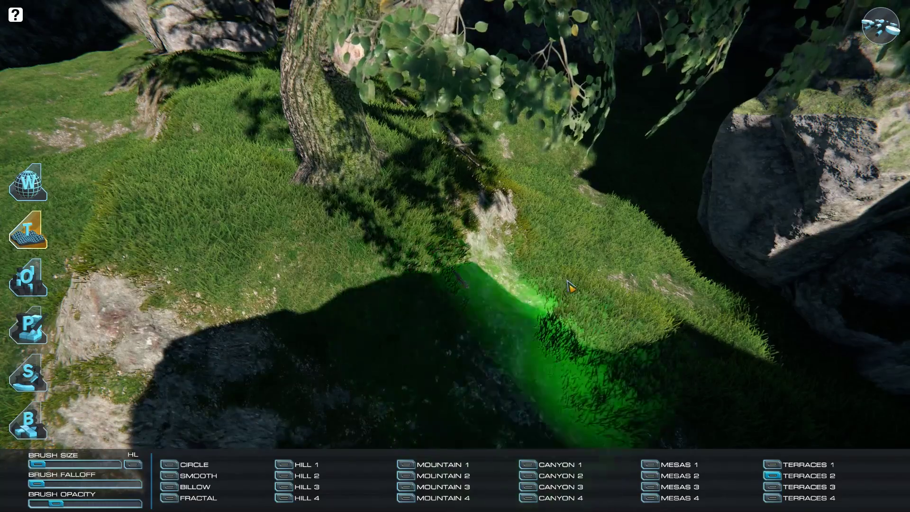
{"action": "mouse_move", "coordinate": [535, 318]}
{"action": "right_mouse_down"}
{"action": "mouse_move", "coordinate": [543, 253]}
{"action": "mouse_move", "coordinate": [329, 258]}
{"action": "mouse_move", "coordinate": [403, 244]}
{"action": "mouse_move", "coordinate": [482, 250]}
{"action": "mouse_move", "coordinate": [461, 265]}
{"action": "mouse_move", "coordinate": [427, 267]}
{"action": "mouse_move", "coordinate": [459, 238]}
{"action": "mouse_move", "coordinate": [433, 254]}
{"action": "right_mouse_up"}
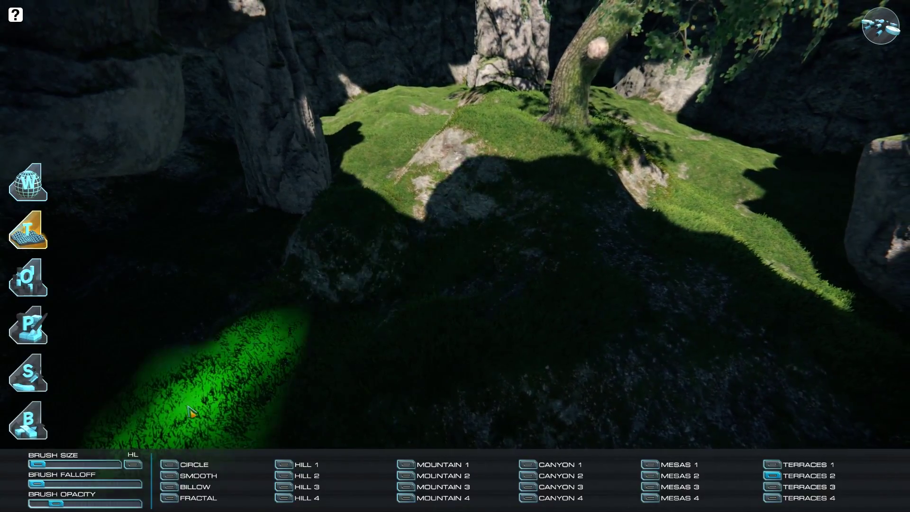
- Smooth the rocky bumps on the shaded front slope of the mound with the Smooth brush
{"action": "left_click", "coordinate": [177, 477]}
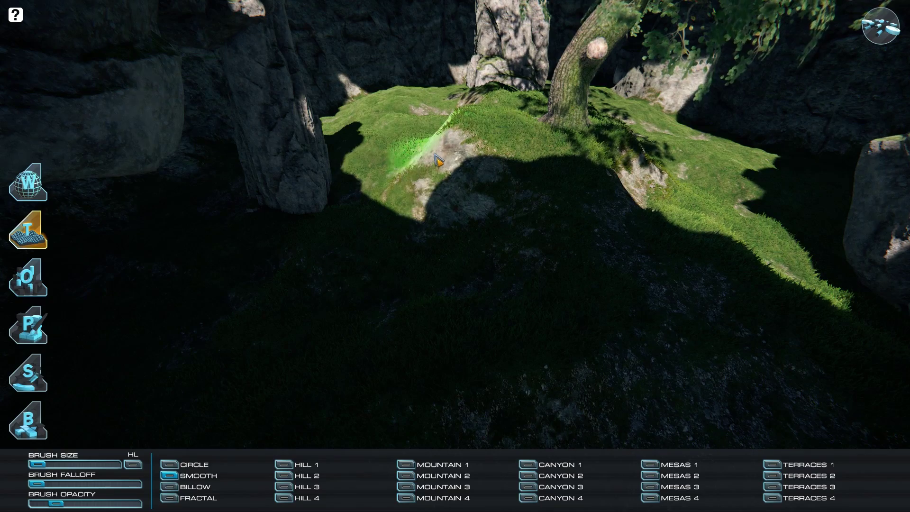
{"action": "key", "text": "s"}
{"action": "mouse_move", "coordinate": [528, 289]}
{"action": "right_mouse_down"}
{"action": "mouse_move", "coordinate": [558, 281]}
{"action": "mouse_move", "coordinate": [508, 283]}
{"action": "mouse_move", "coordinate": [562, 269]}
{"action": "mouse_move", "coordinate": [485, 281]}
{"action": "mouse_move", "coordinate": [604, 300]}
{"action": "mouse_move", "coordinate": [752, 309]}
{"action": "mouse_move", "coordinate": [680, 325]}
{"action": "mouse_move", "coordinate": [742, 323]}
{"action": "mouse_move", "coordinate": [599, 330]}
{"action": "mouse_move", "coordinate": [634, 319]}
{"action": "mouse_move", "coordinate": [643, 301]}
{"action": "mouse_move", "coordinate": [721, 313]}
{"action": "mouse_move", "coordinate": [799, 348]}
{"action": "mouse_move", "coordinate": [644, 328]}
{"action": "mouse_move", "coordinate": [842, 289]}
{"action": "right_mouse_up"}
{"action": "key", "text": "w"}
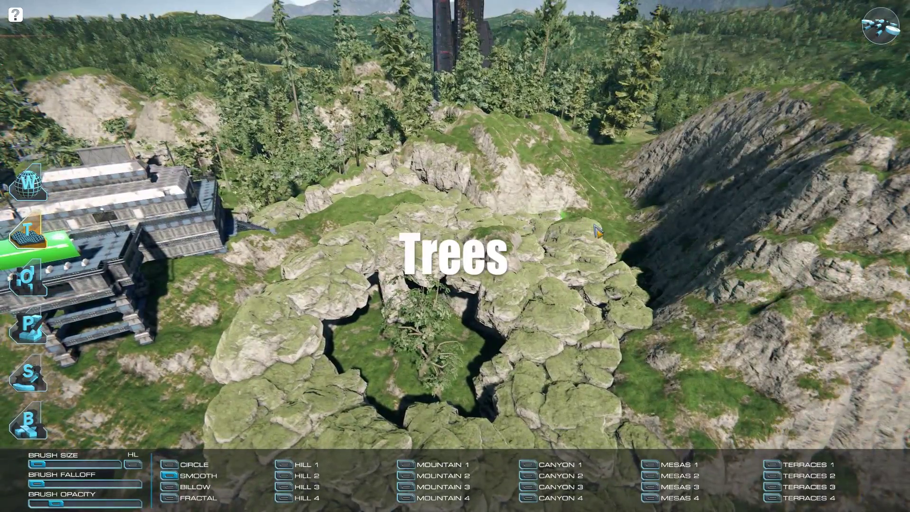
{"action": "mouse_move", "coordinate": [569, 274]}
{"action": "right_mouse_down"}
{"action": "mouse_move", "coordinate": [565, 328]}
{"action": "mouse_move", "coordinate": [569, 315]}
{"action": "mouse_move", "coordinate": [519, 292]}
{"action": "mouse_move", "coordinate": [527, 298]}
{"action": "mouse_move", "coordinate": [504, 305]}
{"action": "right_mouse_up"}
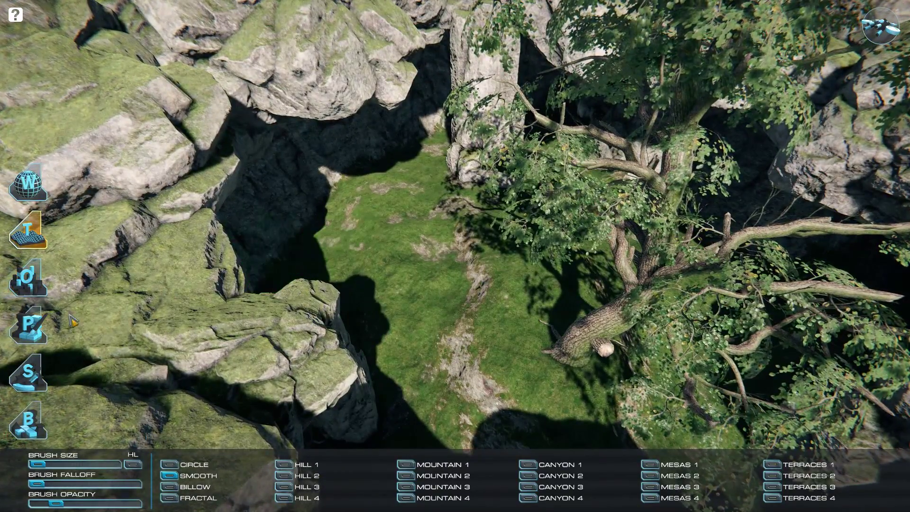
- Plant ferns, bushes and a bare tree from the trees set around the basin floor and beneath the rock overhangs
{"action": "left_click", "coordinate": [45, 286]}
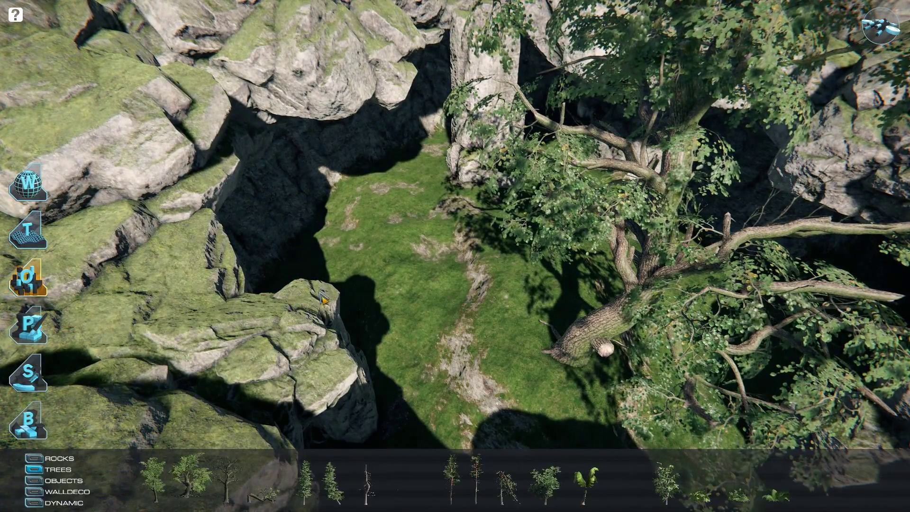
{"action": "right_click_drag", "start_coordinate": [324, 299], "coordinate": [629, 275]}
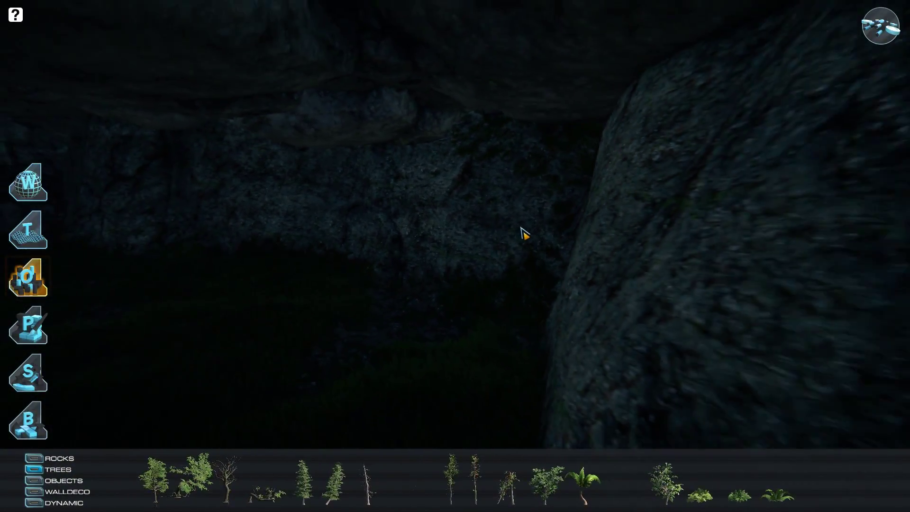
{"action": "mouse_move", "coordinate": [521, 228]}
{"action": "right_mouse_down"}
{"action": "mouse_move", "coordinate": [398, 244]}
{"action": "mouse_move", "coordinate": [526, 244]}
{"action": "right_mouse_up"}
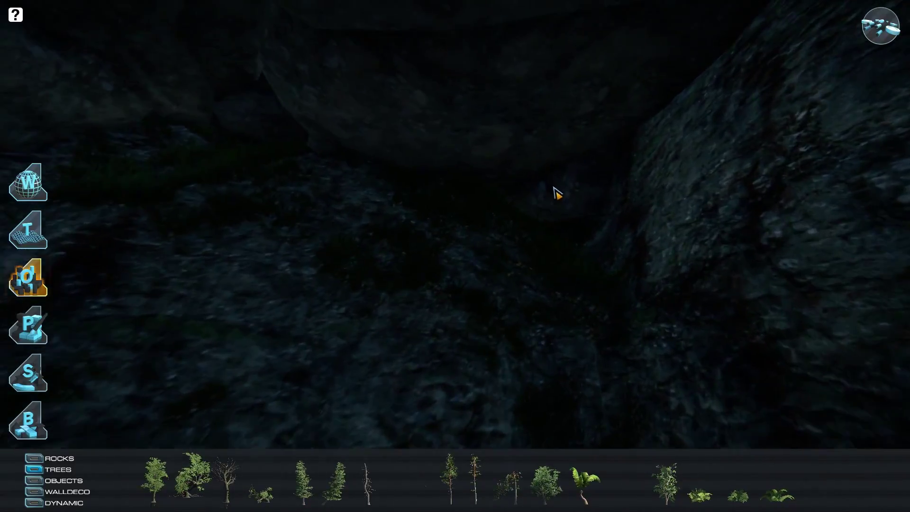
{"action": "right_click_drag", "start_coordinate": [434, 236], "coordinate": [592, 315]}
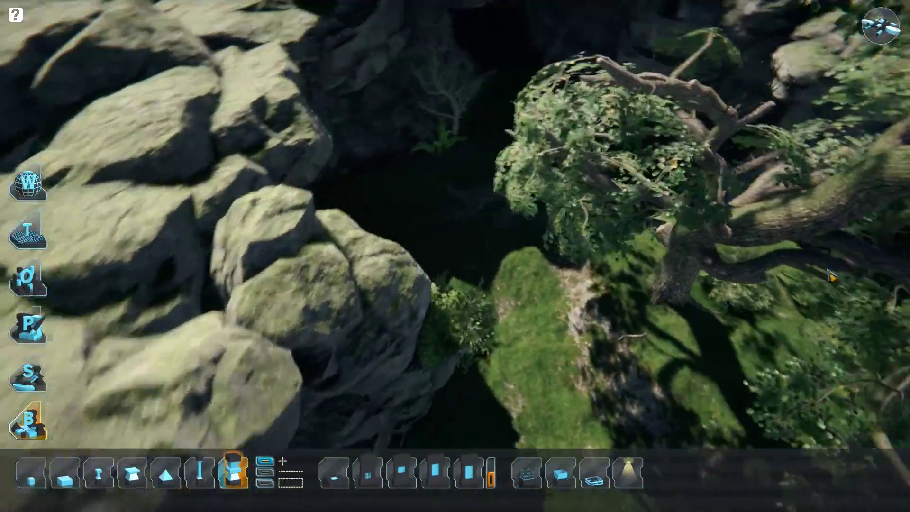
- Examine the planted basin from above and the lit hangar entrance inside the covered cave
{"action": "right_click_drag", "start_coordinate": [829, 274], "coordinate": [909, 259]}
{"action": "key", "text": "s"}
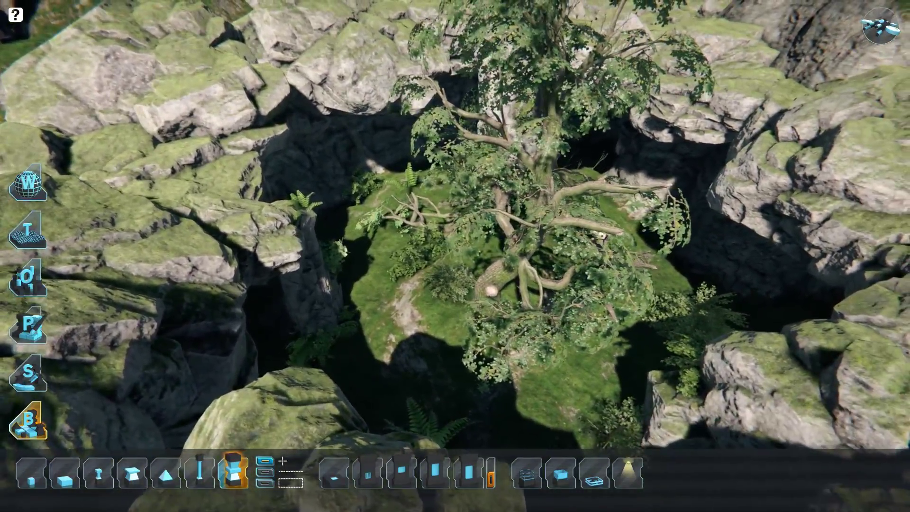
{"action": "right_click_drag", "start_coordinate": [455, 256], "coordinate": [640, 252]}
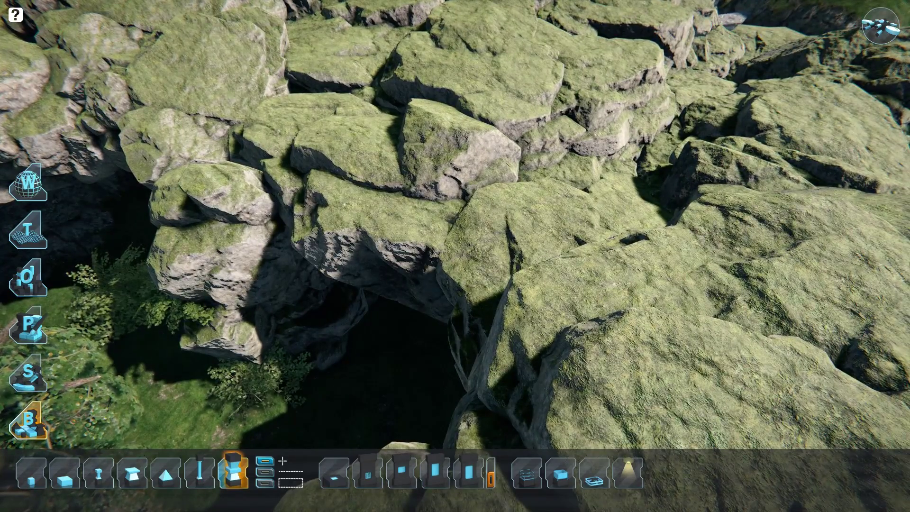
{"action": "key", "text": "w"}
{"action": "right_click_drag", "start_coordinate": [909, 264], "coordinate": [909, 292]}
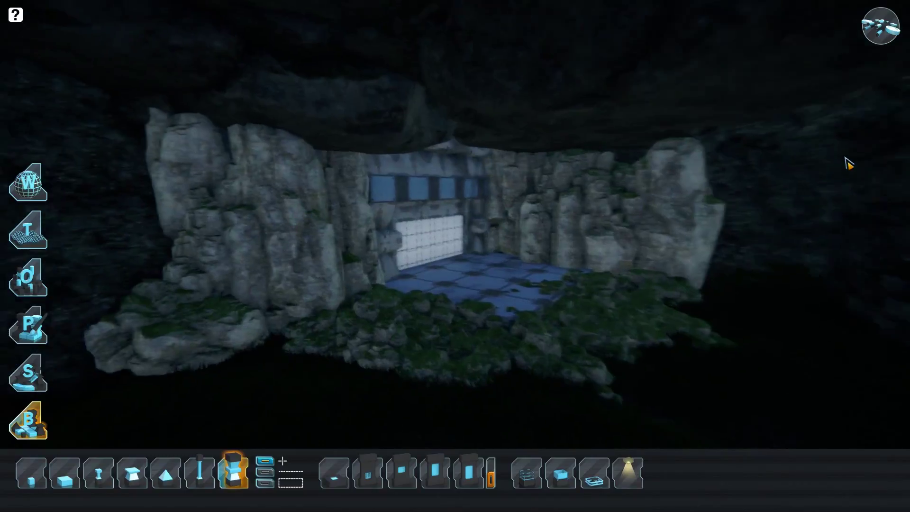
{"action": "key", "text": "w"}
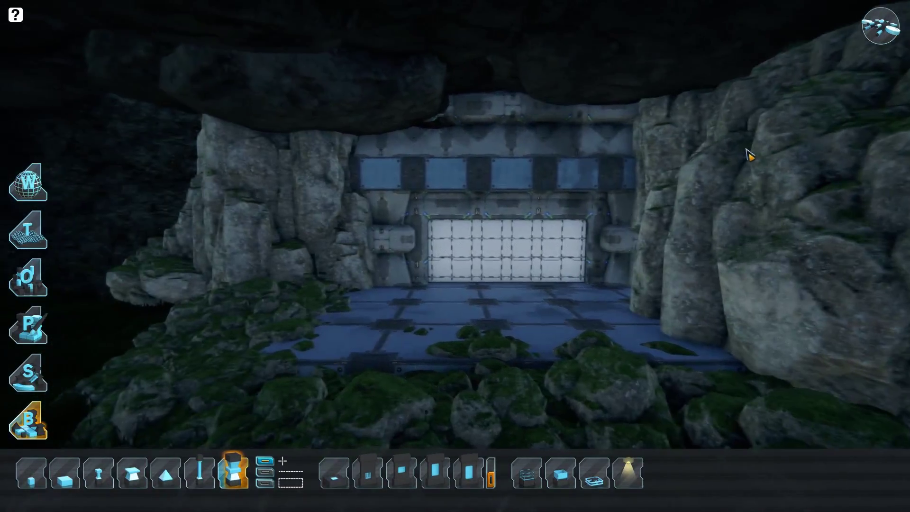
- Inspect the underground hangar from its white gate through the tiled halls and around the staircase
{"action": "right_click_drag", "start_coordinate": [744, 149], "coordinate": [764, 131]}
{"action": "key", "text": "w"}
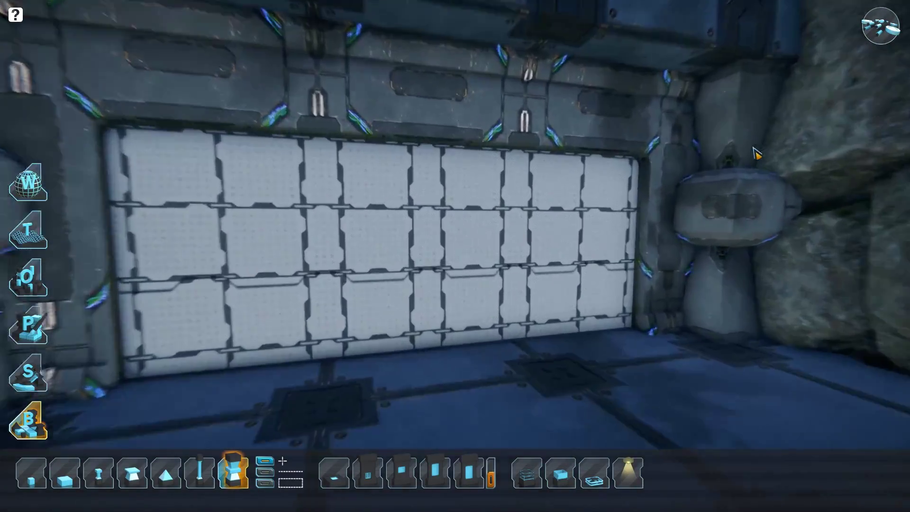
{"action": "key", "text": "w"}
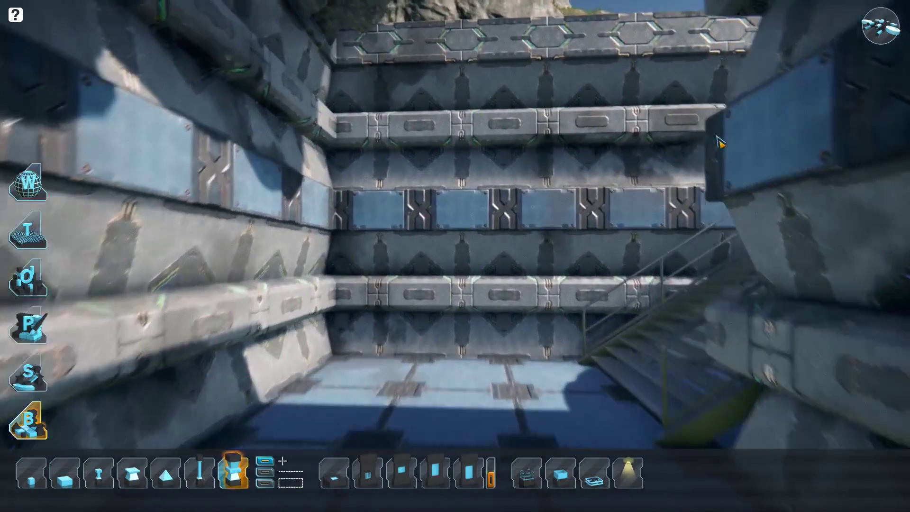
{"action": "key", "text": "w"}
{"action": "right_click_drag", "start_coordinate": [721, 143], "coordinate": [888, 191]}
{"action": "key", "text": "w"}
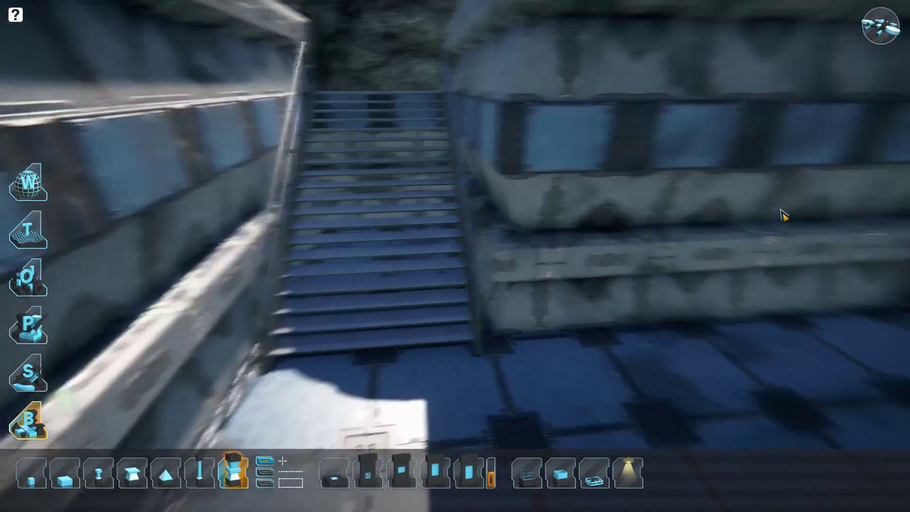
{"action": "key", "text": "w"}
{"action": "right_click_drag", "start_coordinate": [782, 209], "coordinate": [877, 202]}
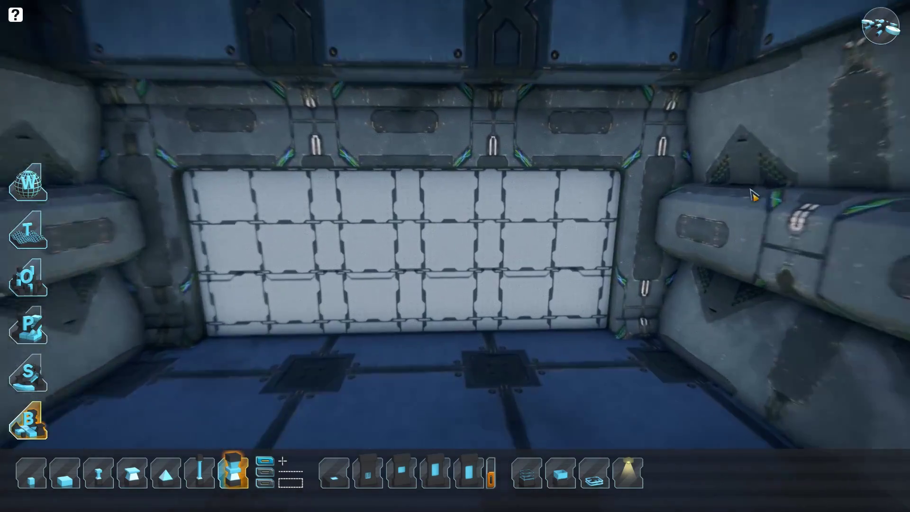
{"action": "key", "text": "w"}
{"action": "right_click_drag", "start_coordinate": [754, 196], "coordinate": [861, 193]}
- Check the view from the hangar entrance through the dark cave towards the planted basin
{"action": "key", "text": "w"}
{"action": "key", "text": "w"}
{"action": "key", "text": "d"}
{"action": "key", "text": "a"}
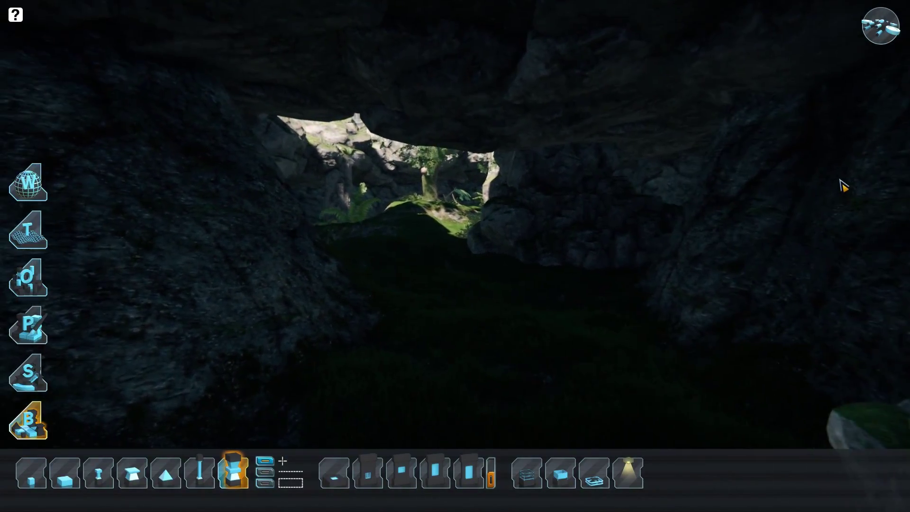
{"action": "key", "text": "d"}
{"action": "right_click_drag", "start_coordinate": [881, 179], "coordinate": [908, 185]}
{"action": "middle_click_drag", "start_coordinate": [908, 185], "coordinate": [837, 192]}
{"action": "key", "text": "w"}
- Inspect the hangar's open stairwell and outer walls among the rocks from above
{"action": "right_click_drag", "start_coordinate": [837, 193], "coordinate": [909, 259]}
{"action": "key", "text": "w"}
{"action": "key", "text": "w"}
{"action": "key", "text": "w"}
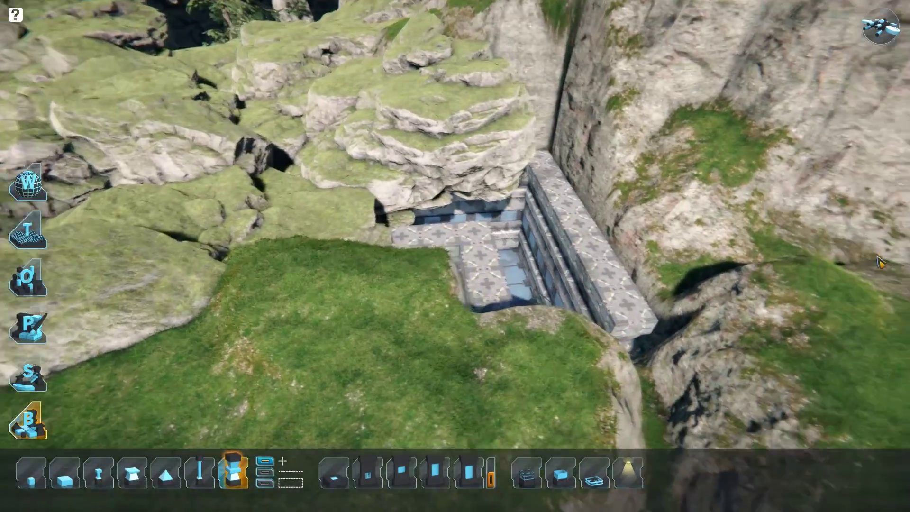
{"action": "right_click_drag", "start_coordinate": [828, 269], "coordinate": [721, 281]}
{"action": "right_click_drag", "start_coordinate": [658, 294], "coordinate": [591, 296]}
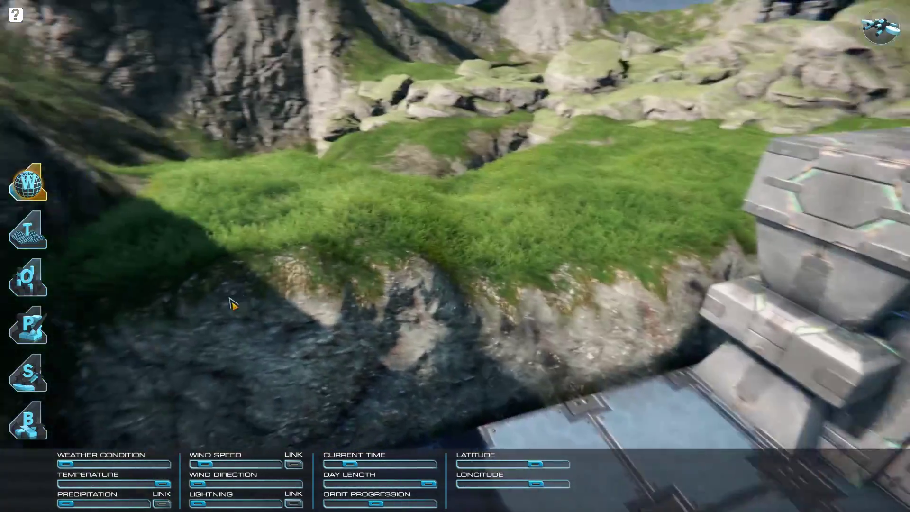
- Examine the grassy ledges, boulders and cliffs around the hangar's outer platform
{"action": "key", "text": "w"}
{"action": "key", "text": "w"}
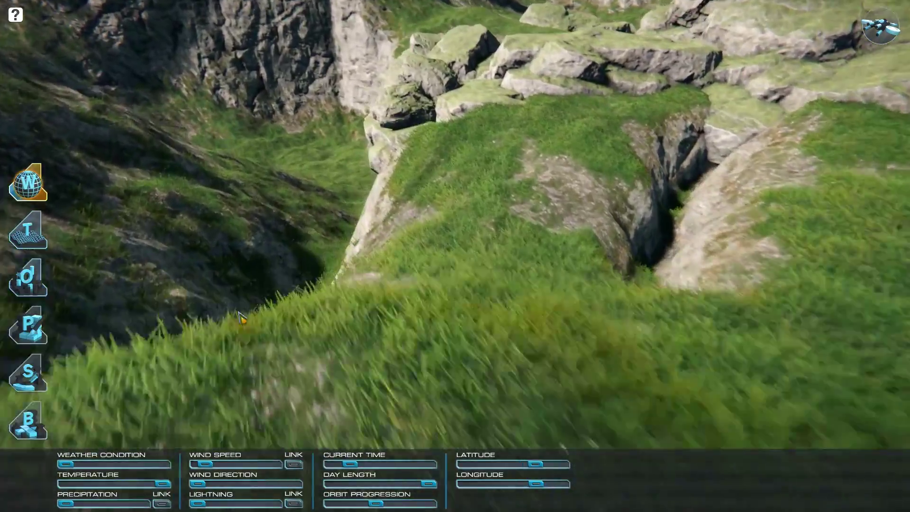
{"action": "key", "text": "w"}
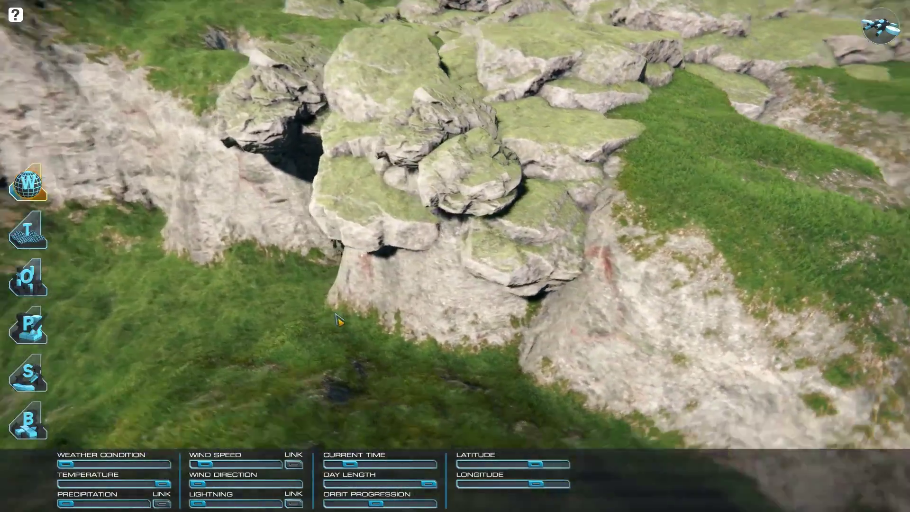
{"action": "right_click_drag", "start_coordinate": [334, 313], "coordinate": [547, 263]}
{"action": "key", "text": "w"}
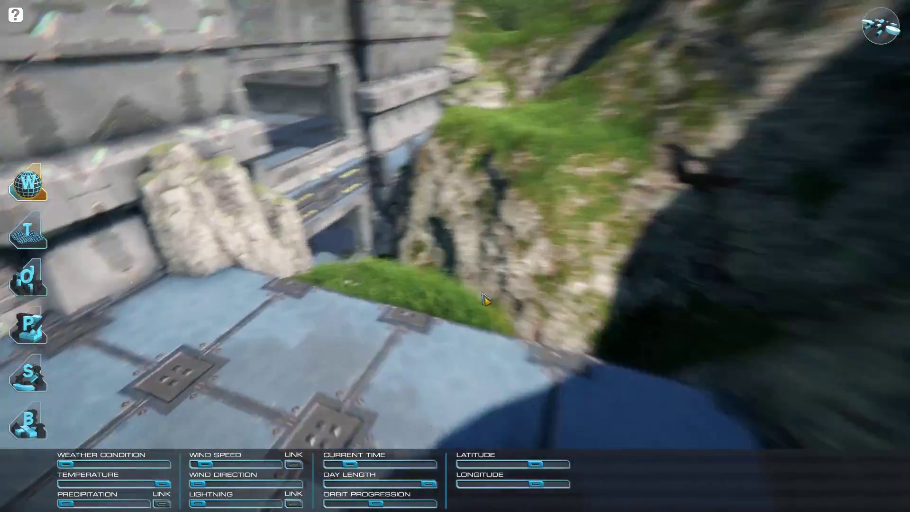
{"action": "key", "text": "w"}
- Walk through the hangar's lower hall and up its wide staircase to inspect the interior
{"action": "right_click_drag", "start_coordinate": [482, 293], "coordinate": [908, 258]}
{"action": "key", "text": "w"}
{"action": "key", "text": "w"}
{"action": "key", "text": "w"}
{"action": "key", "text": "w"}
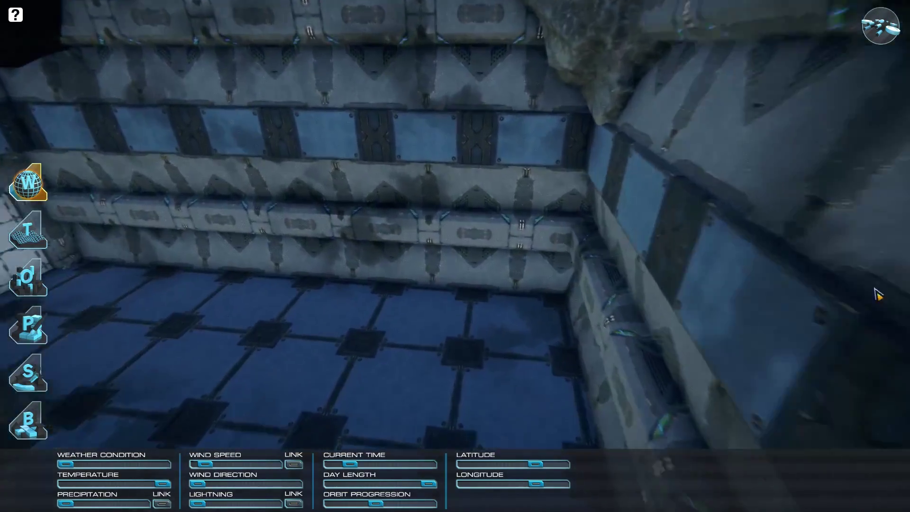
{"action": "right_click_drag", "start_coordinate": [861, 294], "coordinate": [909, 279]}
{"action": "key", "text": "w"}
{"action": "key", "text": "w"}
{"action": "key", "text": "w"}
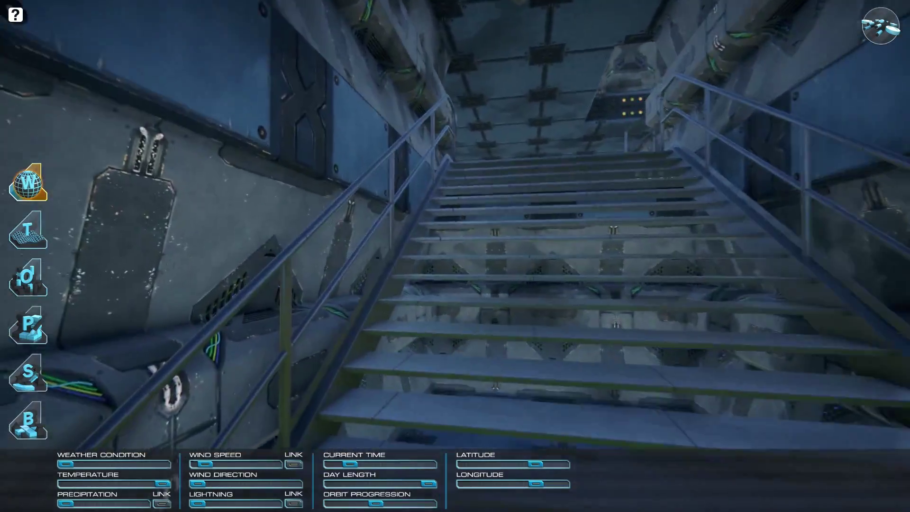
{"action": "key", "text": "w"}
- Examine the roofless upper level with its stairwell from above and its setting beside the basin
{"action": "right_click_drag", "start_coordinate": [909, 280], "coordinate": [651, 315]}
{"action": "key", "text": "s"}
{"action": "key", "text": "s"}
{"action": "key", "text": "w"}
{"action": "right_click_drag", "start_coordinate": [722, 336], "coordinate": [668, 328]}
{"action": "key", "text": "w"}
{"action": "key", "text": "s"}
{"action": "key", "text": "d"}
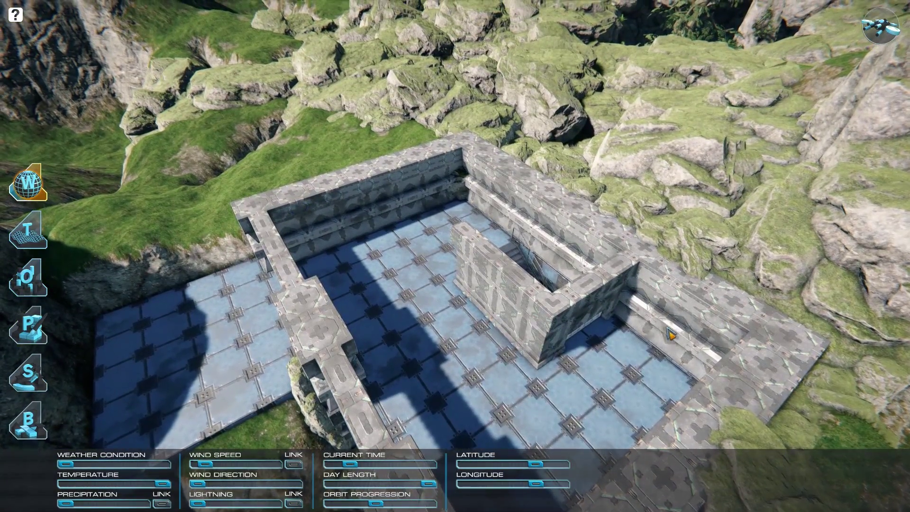
{"action": "right_click_drag", "start_coordinate": [665, 331], "coordinate": [807, 302]}
{"action": "key", "text": "w"}
{"action": "key", "text": "w"}
{"action": "key", "text": "s"}
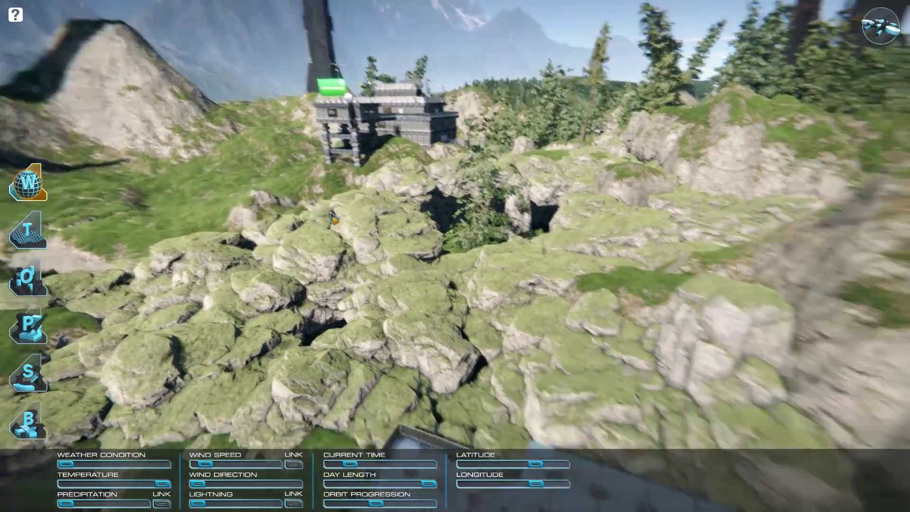
- Stand pillars in a square arrangement on the hangar's upper roof as the base of a tower
{"action": "right_click_drag", "start_coordinate": [337, 213], "coordinate": [400, 258]}
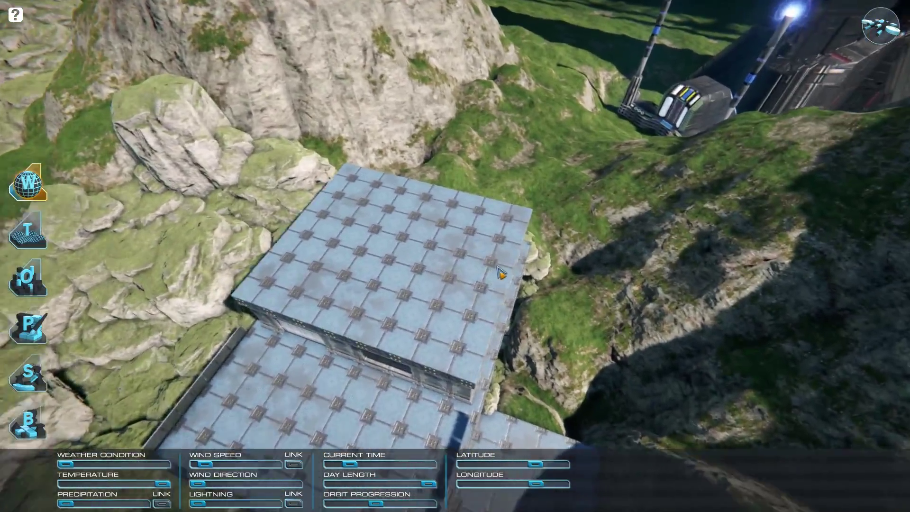
{"action": "key", "text": "w"}
{"action": "right_click_drag", "start_coordinate": [497, 267], "coordinate": [462, 256]}
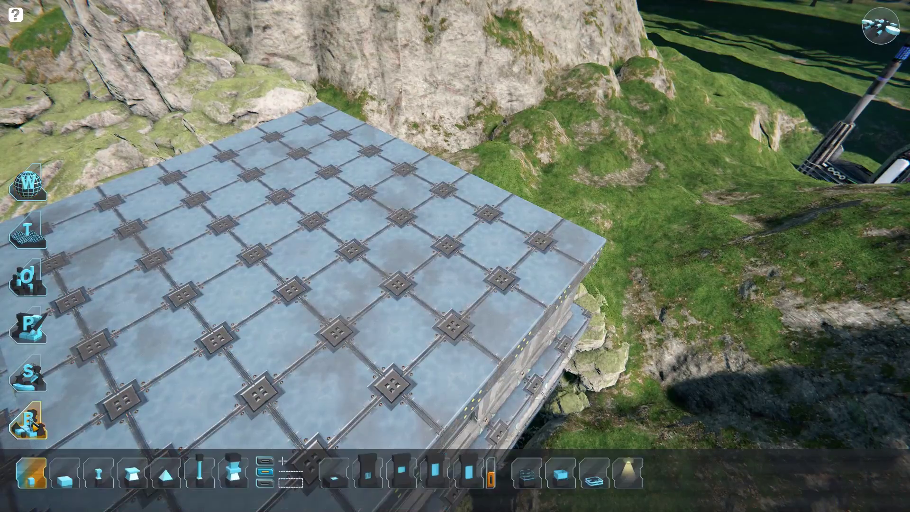
{"action": "key", "text": "s"}
{"action": "right_click_drag", "start_coordinate": [551, 200], "coordinate": [526, 206]}
{"action": "key", "text": "a"}
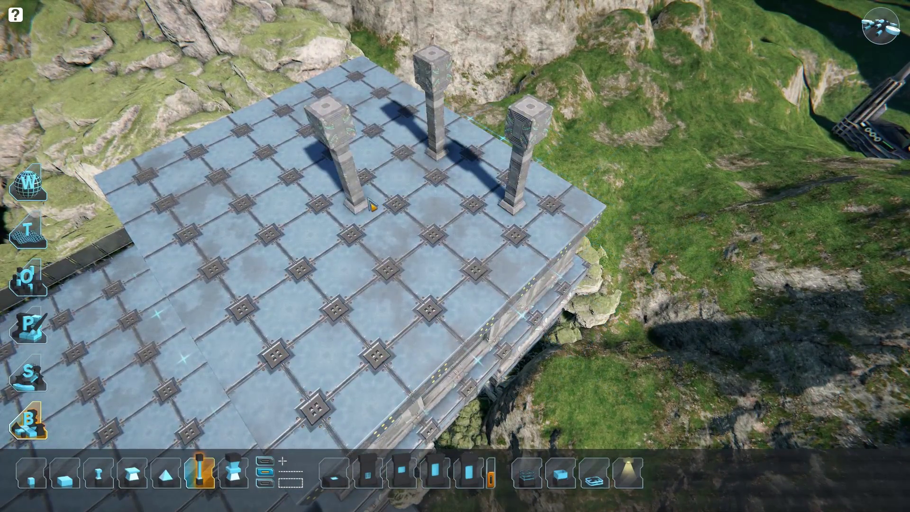
- Stack a second pillar on each of the roof pillars and cap them with a square block platform
{"action": "key", "text": "s"}
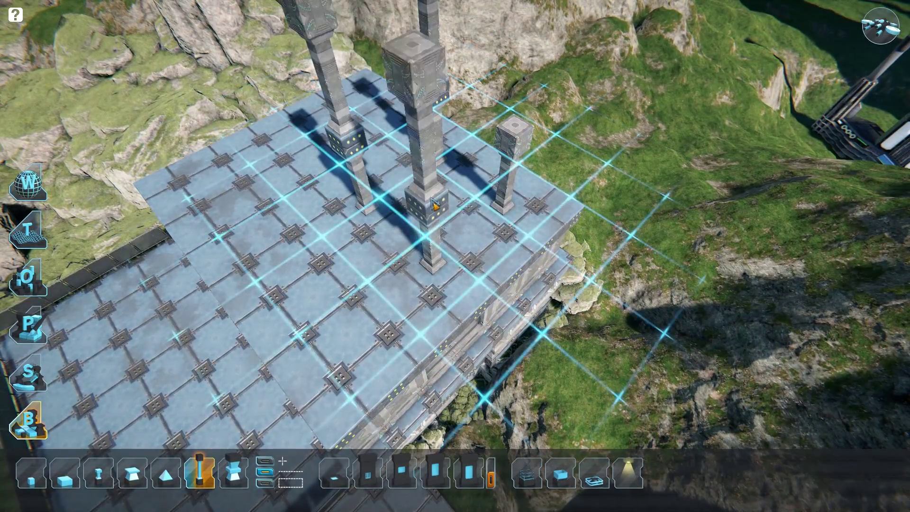
{"action": "right_click_drag", "start_coordinate": [499, 144], "coordinate": [439, 104]}
{"action": "key", "text": "w"}
{"action": "key", "text": "d"}
{"action": "key", "text": "s"}
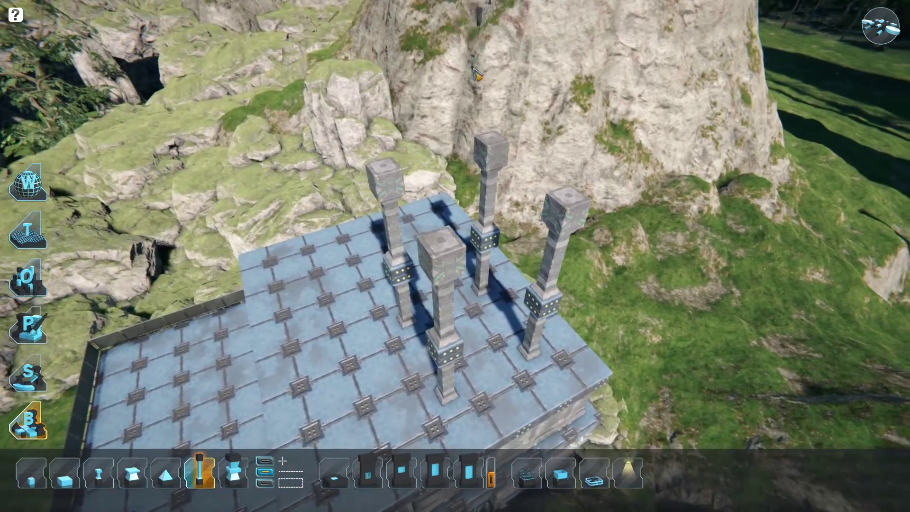
{"action": "key", "text": "w"}
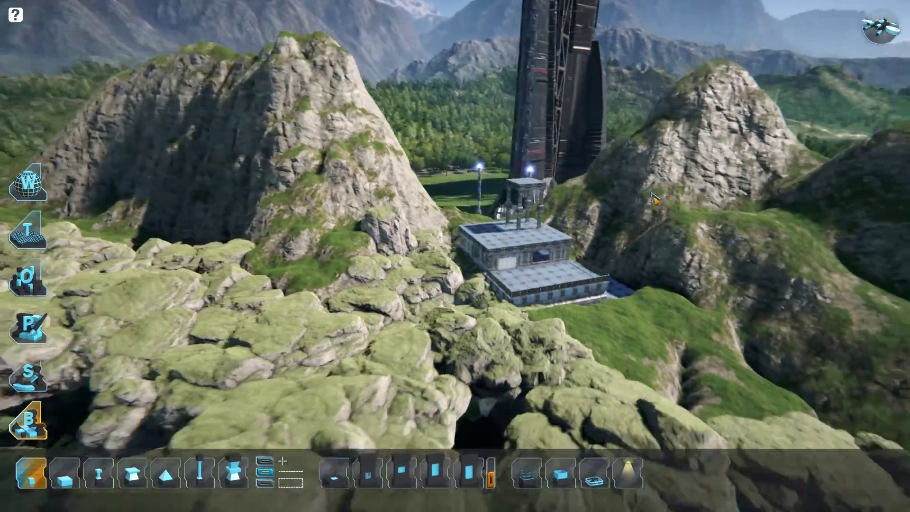
{"action": "right_click_drag", "start_coordinate": [655, 199], "coordinate": [679, 201]}
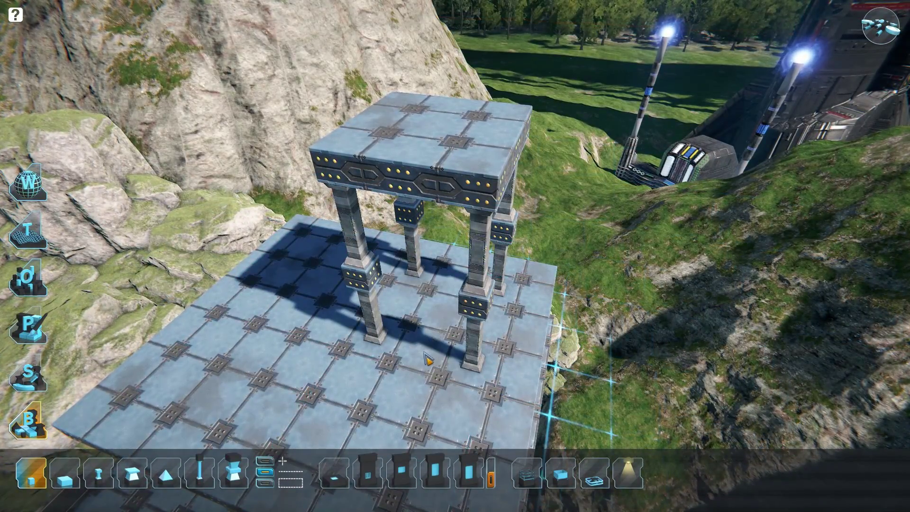
- Stand four more pillars on the platform's corners and set a large flared column in the middle above them
{"action": "right_click_drag", "start_coordinate": [474, 189], "coordinate": [492, 167]}
{"action": "right_click_drag", "start_coordinate": [661, 200], "coordinate": [573, 208]}
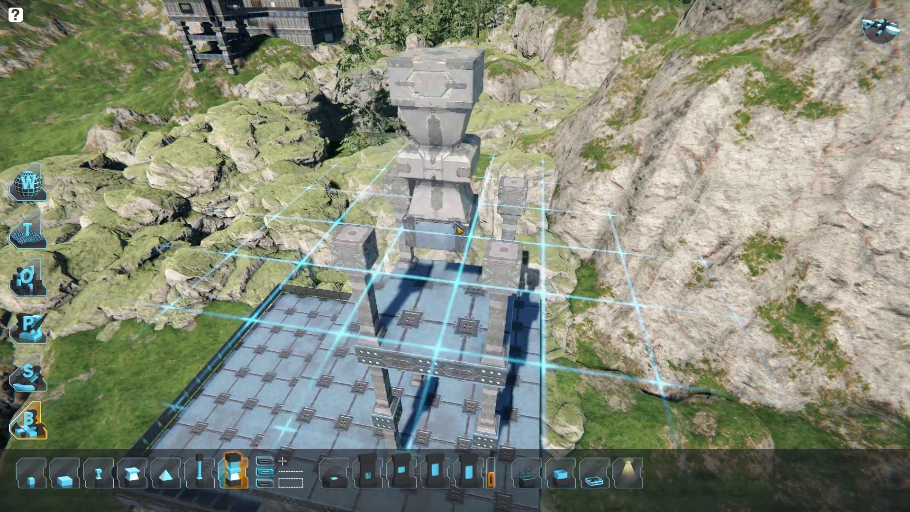
{"action": "right_click_drag", "start_coordinate": [460, 227], "coordinate": [470, 227]}
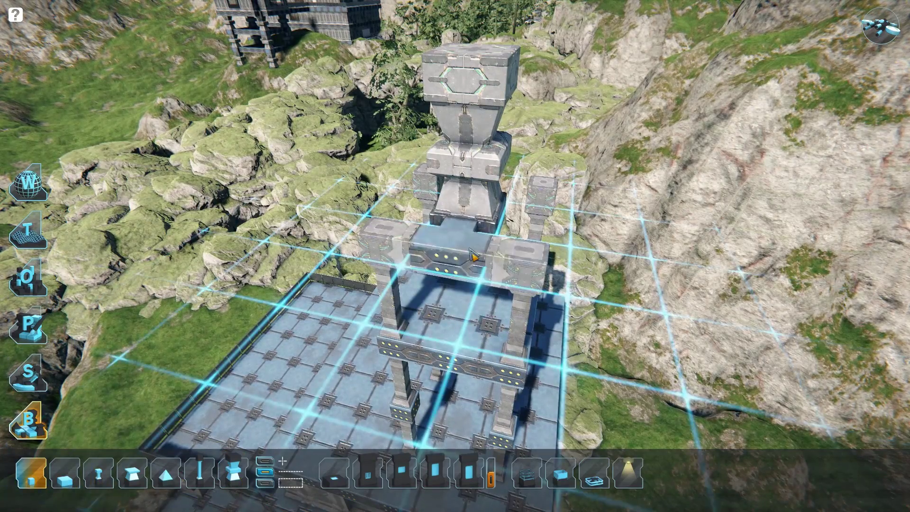
- Fill in blocks between and around the pillar tops to form a solid square upper platform
{"action": "key", "text": "a"}
{"action": "right_click_drag", "start_coordinate": [516, 214], "coordinate": [541, 223]}
{"action": "key", "text": "ctrl+z"}
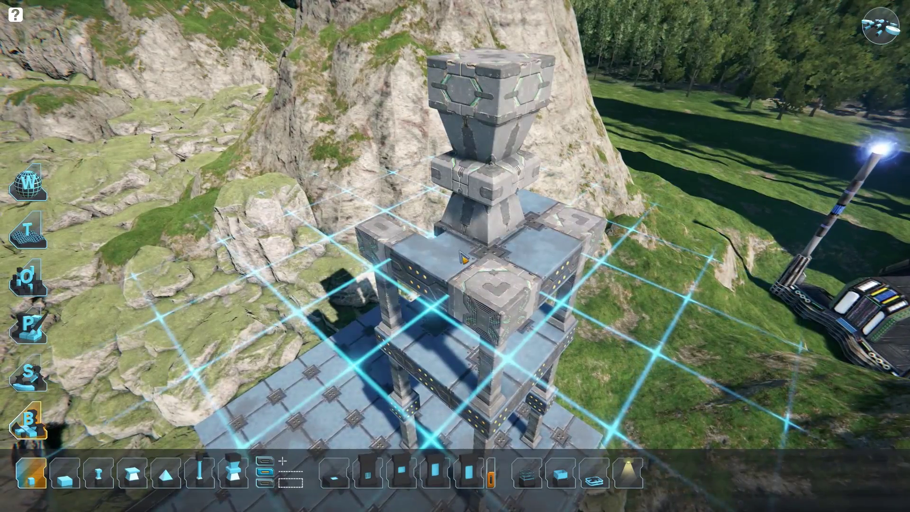
{"action": "key", "text": "a"}
{"action": "right_click_drag", "start_coordinate": [467, 258], "coordinate": [531, 256]}
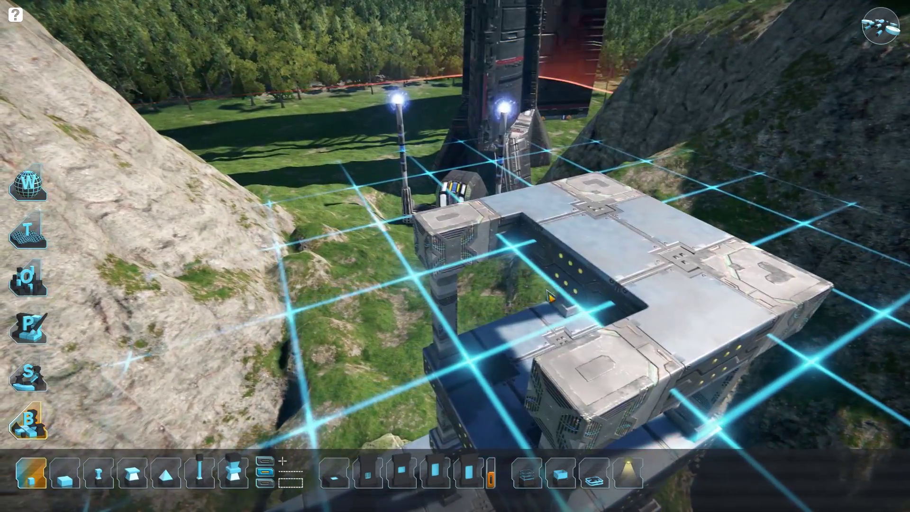
{"action": "key", "text": "a"}
{"action": "right_click_drag", "start_coordinate": [635, 265], "coordinate": [768, 258]}
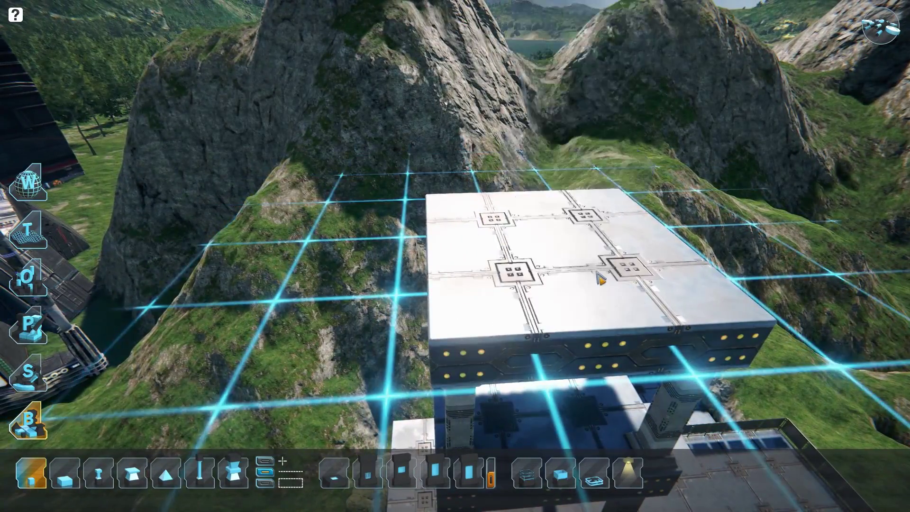
- Set the large flared column back on top of the upper platform
{"action": "right_click_drag", "start_coordinate": [601, 278], "coordinate": [835, 228]}
{"action": "right_click_drag", "start_coordinate": [284, 237], "coordinate": [355, 258]}
{"action": "key", "text": "w"}
{"action": "key", "text": "d"}
{"action": "key", "text": "w"}
{"action": "right_click_drag", "start_coordinate": [552, 249], "coordinate": [448, 324]}
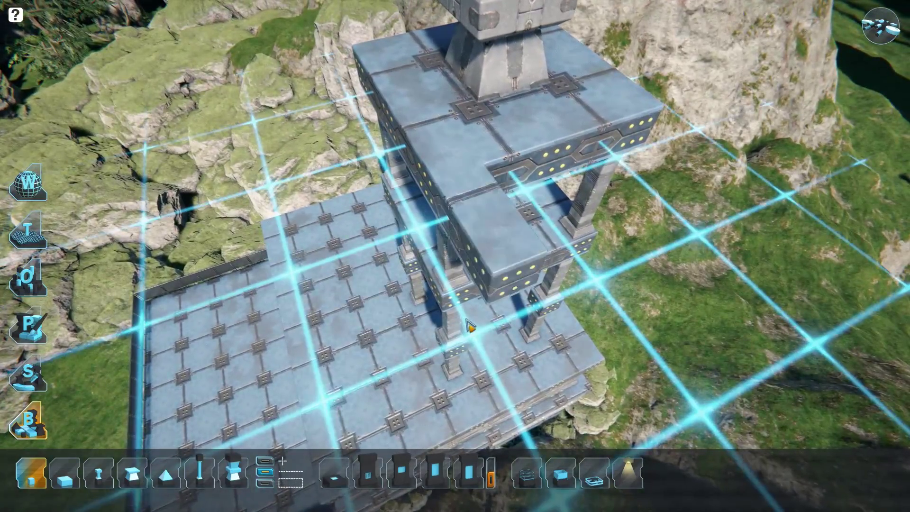
- Extend the tower's lower platform with framed blocks at its corners and edges
{"action": "right_click_drag", "start_coordinate": [532, 314], "coordinate": [457, 360]}
{"action": "left_click", "coordinate": [56, 472]}
{"action": "key", "text": "a"}
{"action": "scroll", "coordinate": [454, 295], "scroll_direction": "down", "scroll_amount": 3}
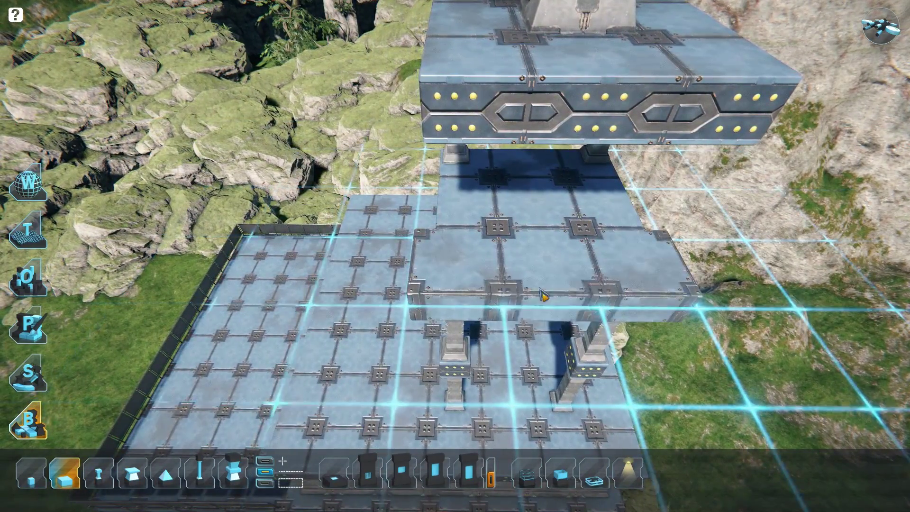
{"action": "key", "text": "a"}
- Stand pillars on the lower platform's outer corners to support the upper platform
{"action": "right_click_drag", "start_coordinate": [541, 290], "coordinate": [484, 261]}
{"action": "key", "text": "w"}
{"action": "middle_click_drag", "start_coordinate": [486, 266], "coordinate": [503, 347]}
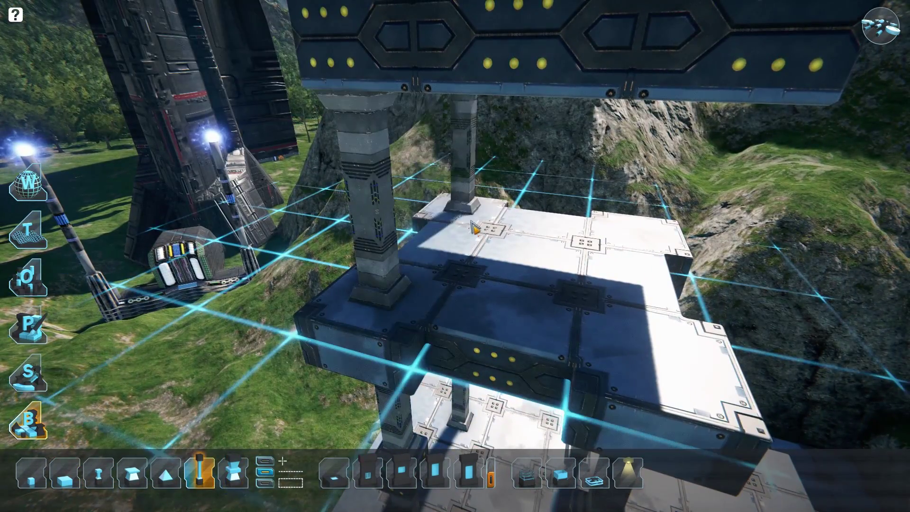
{"action": "left_click_drag", "start_coordinate": [635, 356], "coordinate": [744, 322]}
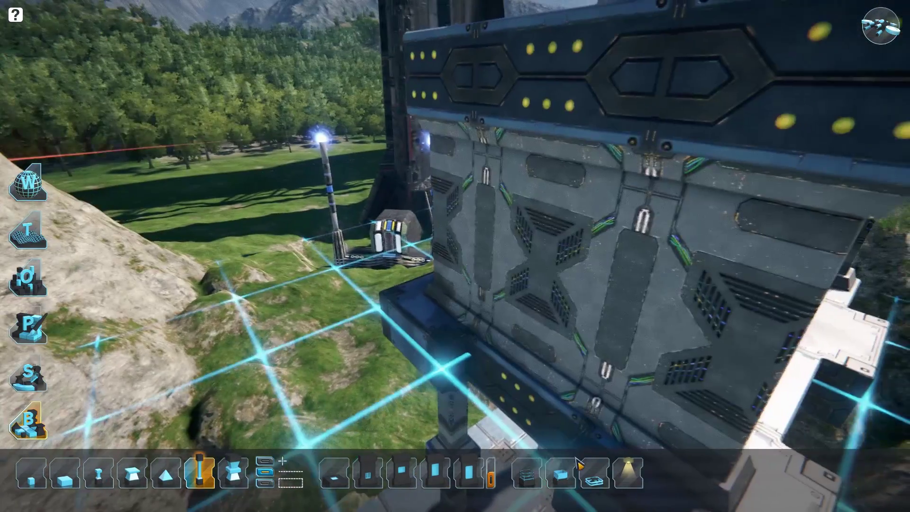
- Run a double metal pipe railing around the edge of the lower platform
{"action": "left_click", "coordinate": [593, 473]}
{"action": "left_click", "coordinate": [493, 420]}
{"action": "key", "text": "s"}
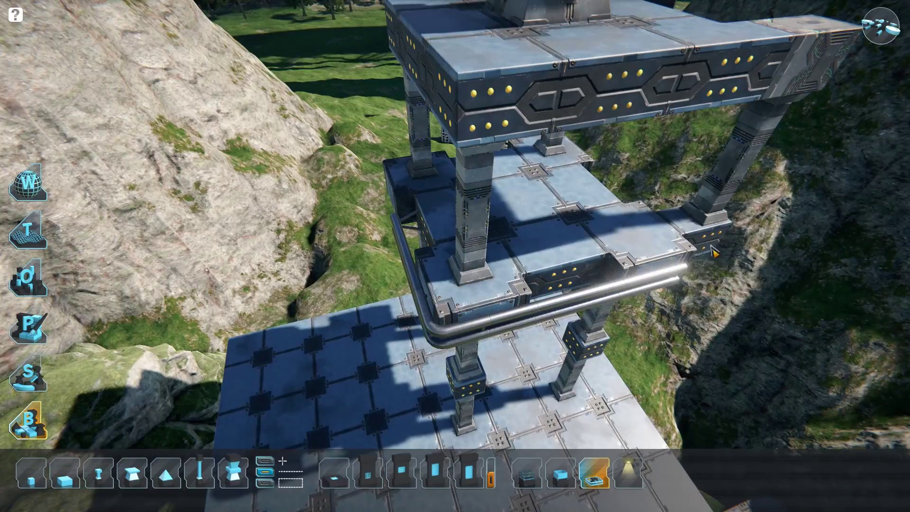
{"action": "middle_click_drag", "start_coordinate": [712, 246], "coordinate": [599, 245]}
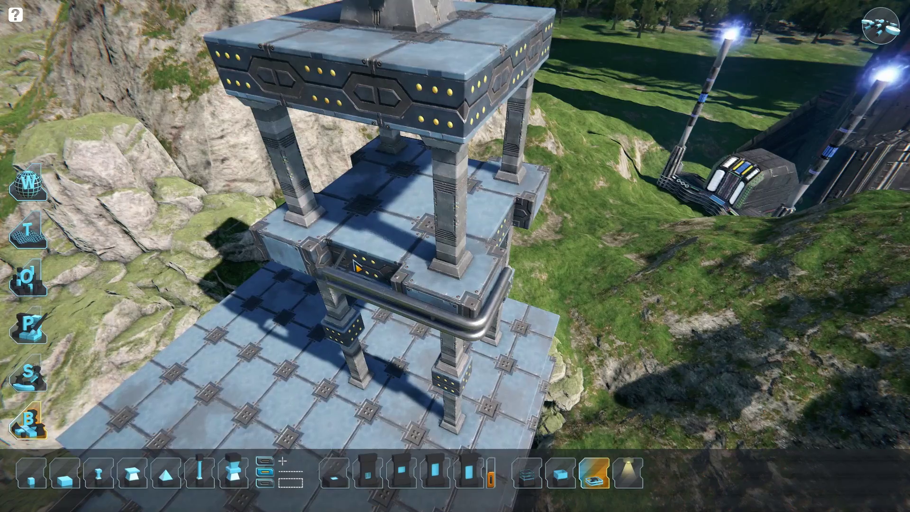
{"action": "middle_click_drag", "start_coordinate": [358, 267], "coordinate": [594, 241]}
- Run a matching pipe railing around the upper platform and a pipe ring around the flared column's head
{"action": "right_click_drag", "start_coordinate": [596, 246], "coordinate": [583, 215]}
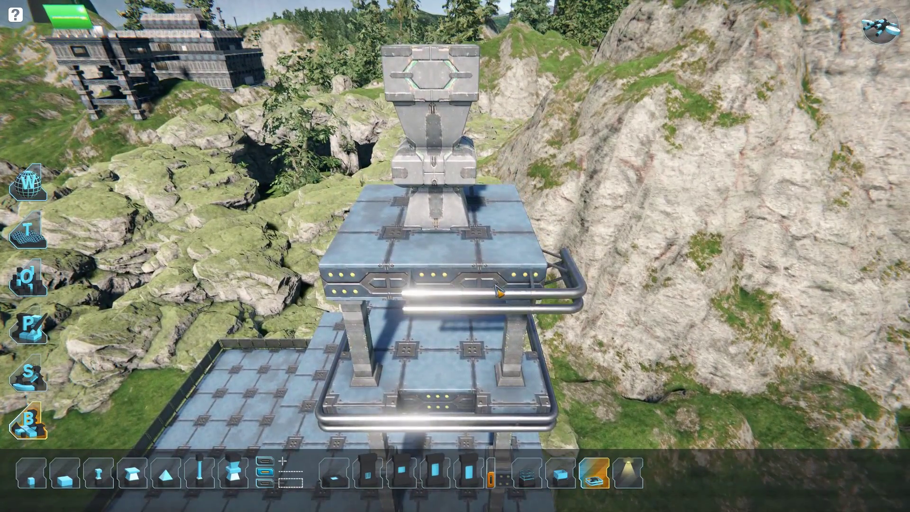
{"action": "right_click_drag", "start_coordinate": [499, 293], "coordinate": [543, 258]}
{"action": "right_click_drag", "start_coordinate": [455, 245], "coordinate": [743, 149]}
{"action": "right_click_drag", "start_coordinate": [577, 131], "coordinate": [609, 160]}
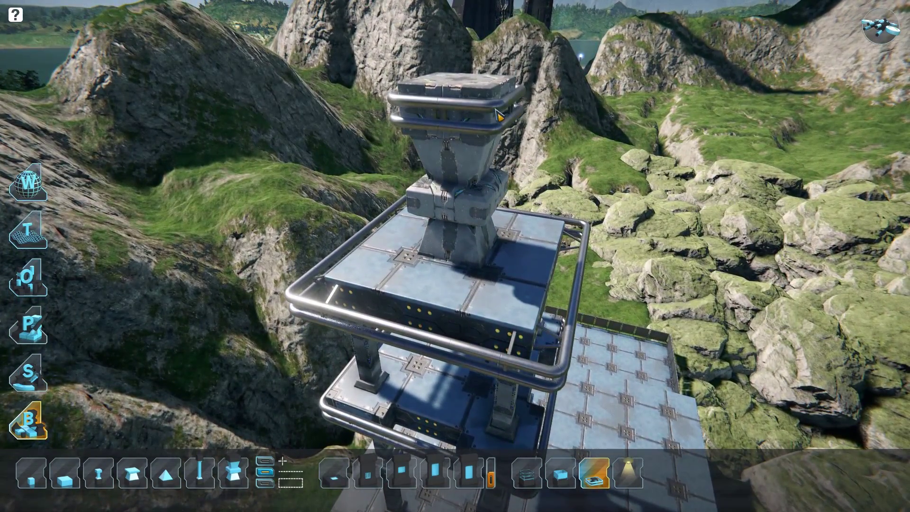
- Add more pipe rings around the flared column and enclose its top with an open box of thin walls
{"action": "right_click_drag", "start_coordinate": [577, 155], "coordinate": [489, 153]}
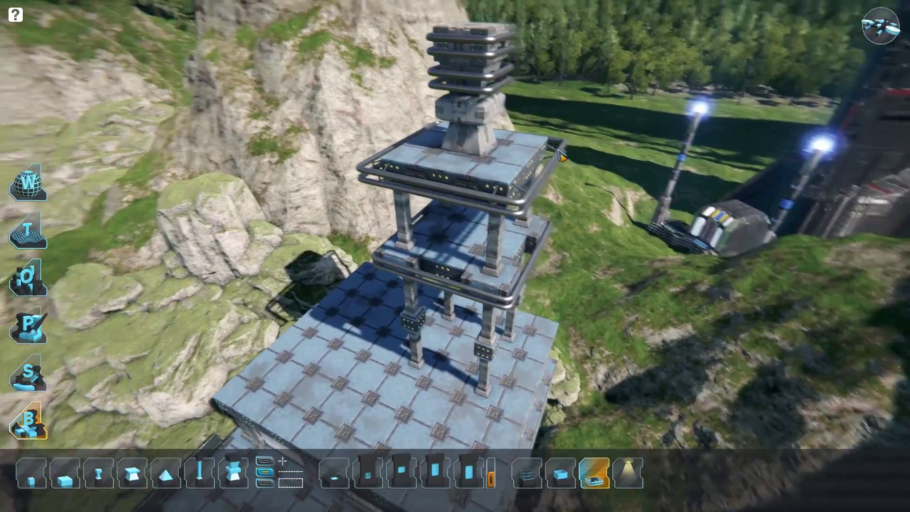
{"action": "right_click_drag", "start_coordinate": [561, 155], "coordinate": [545, 236]}
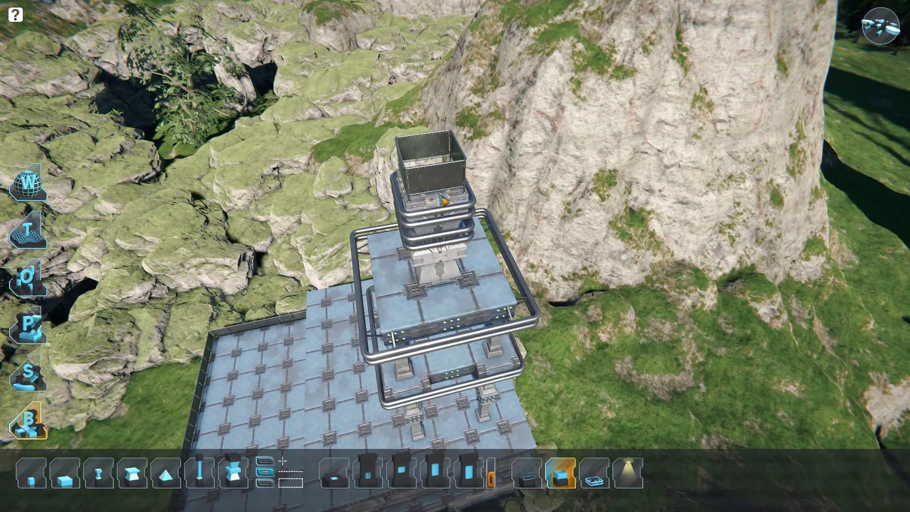
{"action": "right_click_drag", "start_coordinate": [536, 178], "coordinate": [600, 204]}
{"action": "scroll", "coordinate": [584, 160], "scroll_direction": "up", "scroll_amount": 3}
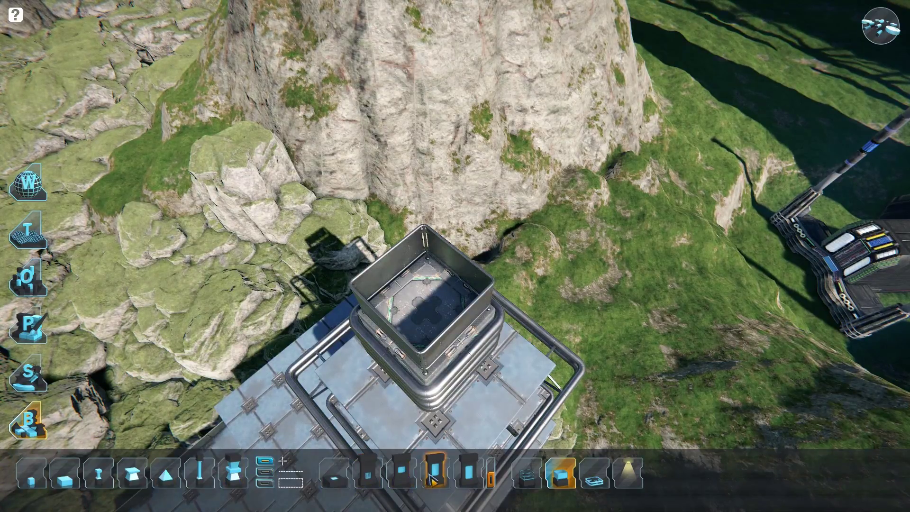
- Place a light inside the walled box on top of the tower and color it pink
{"action": "left_click", "coordinate": [628, 472]}
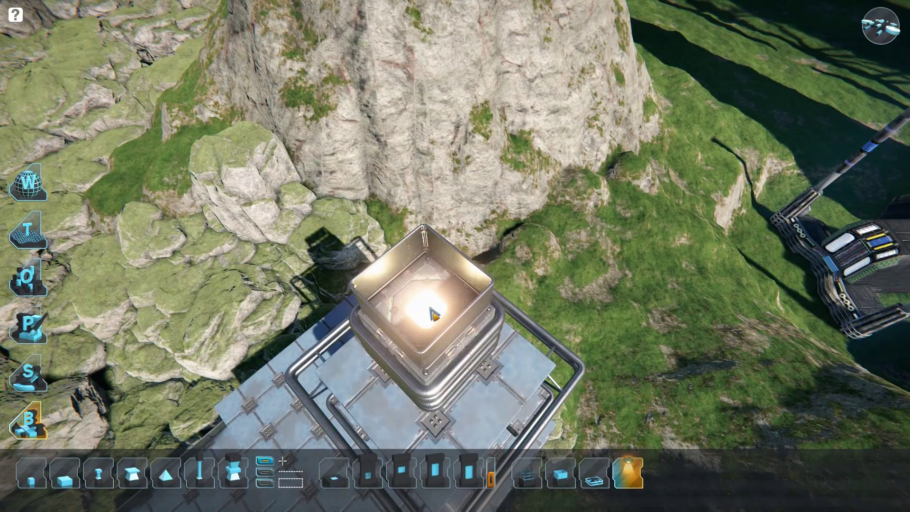
{"action": "left_click", "coordinate": [430, 311]}
{"action": "left_click", "coordinate": [441, 304]}
{"action": "left_click", "coordinate": [449, 299]}
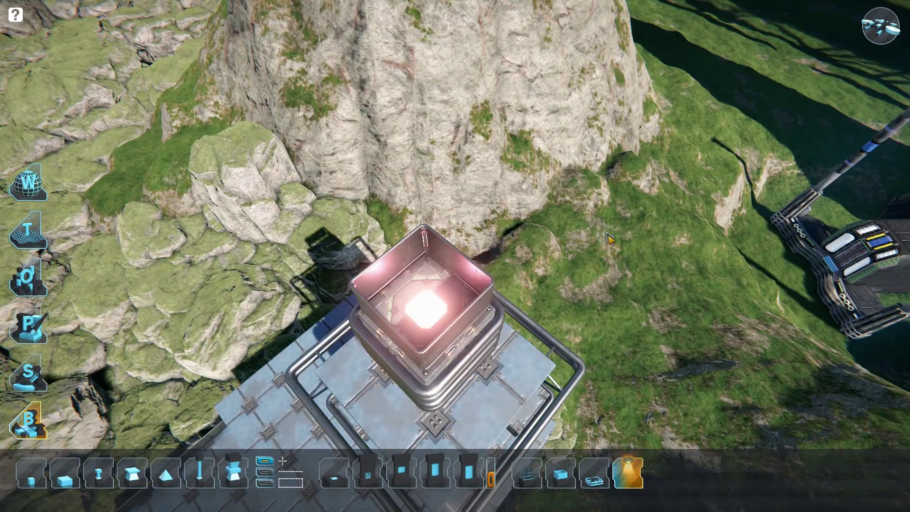
- Place four teal lights on the lower platform's floor, one near the middle of each side
{"action": "right_click_drag", "start_coordinate": [607, 231], "coordinate": [464, 198]}
{"action": "key", "text": "s"}
{"action": "key", "text": "a"}
{"action": "key", "text": "w"}
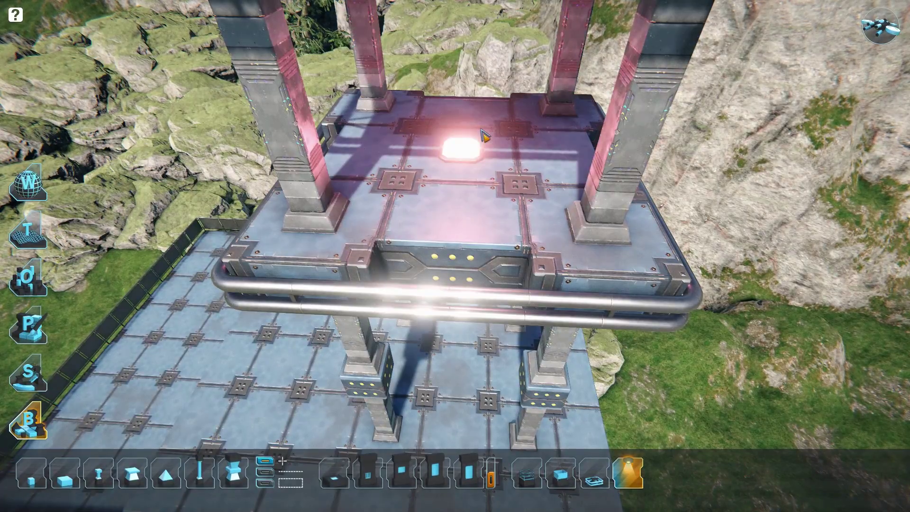
{"action": "left_click", "coordinate": [536, 147]}
{"action": "left_click", "coordinate": [358, 149]}
{"action": "left_click", "coordinate": [457, 220]}
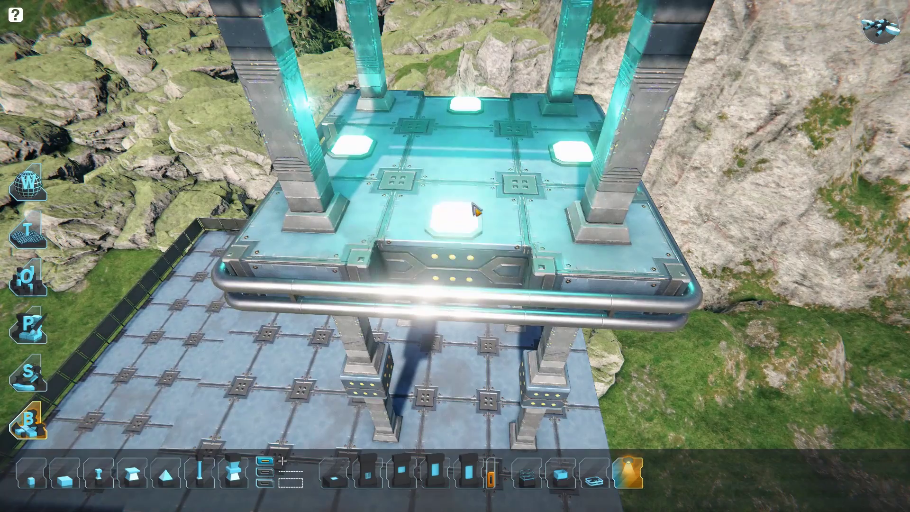
{"action": "left_click", "coordinate": [467, 154]}
- Add teal lights to the underside of the upper platform
{"action": "key", "text": "a"}
{"action": "mouse_move", "coordinate": [491, 161]}
{"action": "right_mouse_down"}
{"action": "mouse_move", "coordinate": [441, 171]}
{"action": "mouse_move", "coordinate": [483, 166]}
{"action": "right_mouse_up"}
{"action": "right_click_drag", "start_coordinate": [332, 247], "coordinate": [446, 180]}
{"action": "key", "text": "space"}
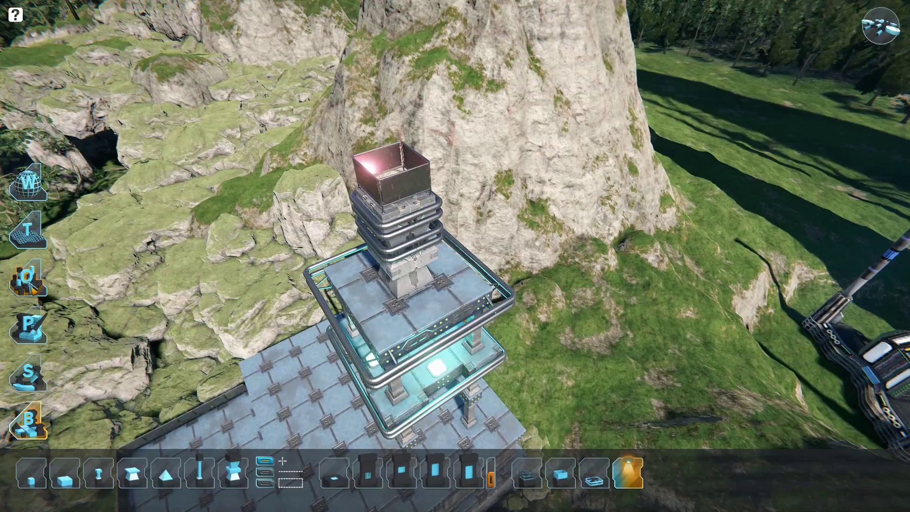
- Browse the tree, object, wall decoration and dynamic prop sets for a fixture to top the tower
{"action": "left_click", "coordinate": [29, 280]}
{"action": "left_click", "coordinate": [34, 470]}
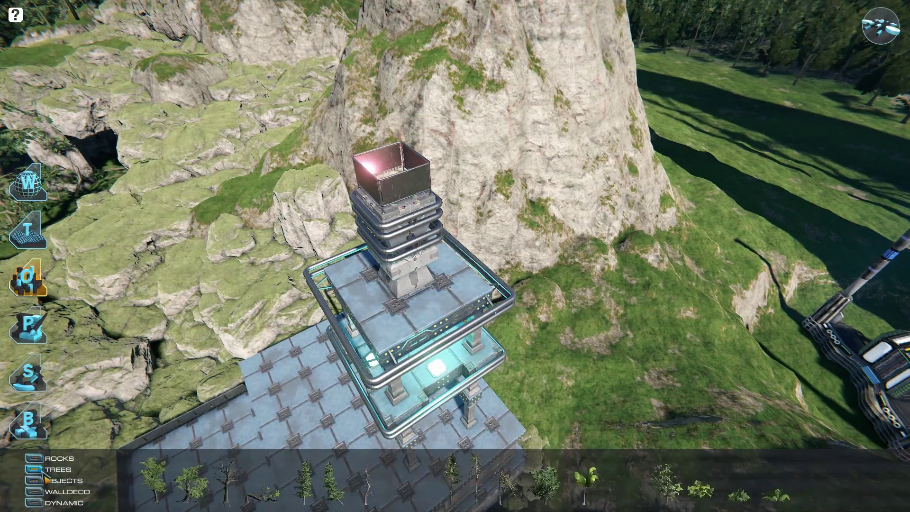
{"action": "left_click", "coordinate": [50, 481]}
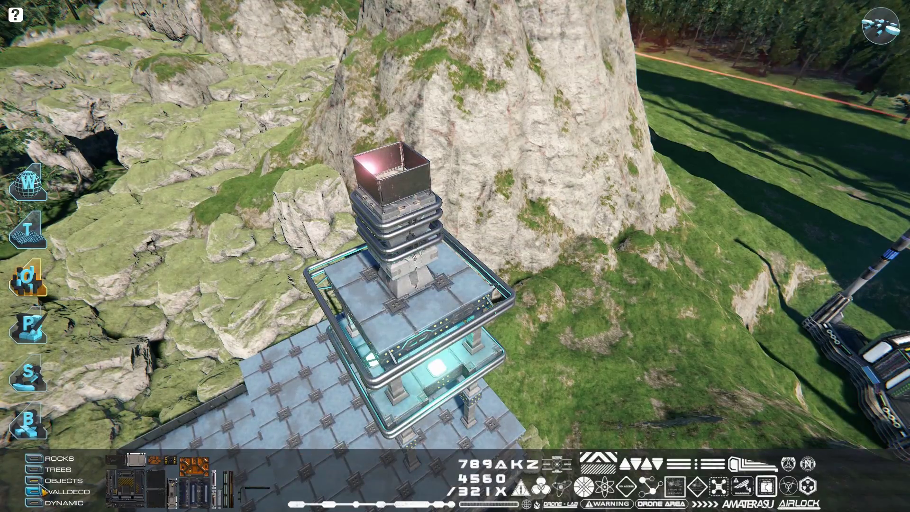
{"action": "left_click", "coordinate": [53, 480]}
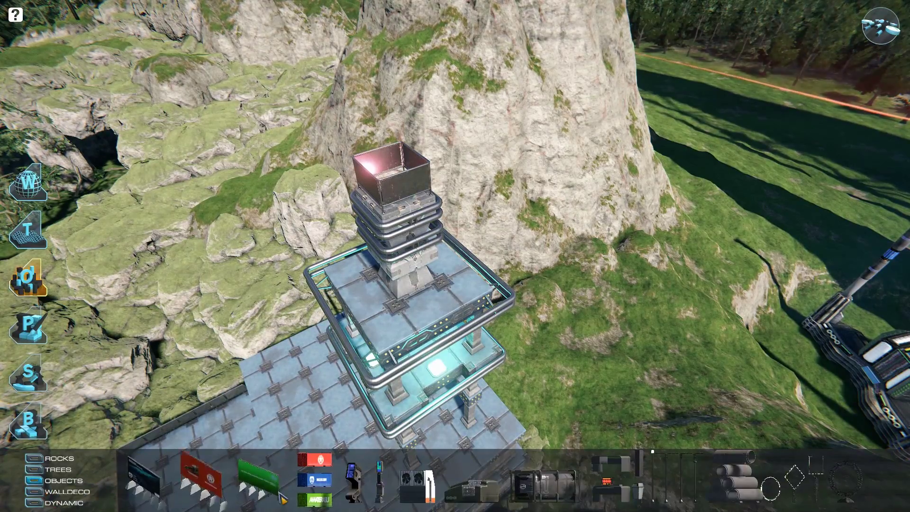
{"action": "left_click", "coordinate": [47, 491]}
{"action": "left_click", "coordinate": [26, 482]}
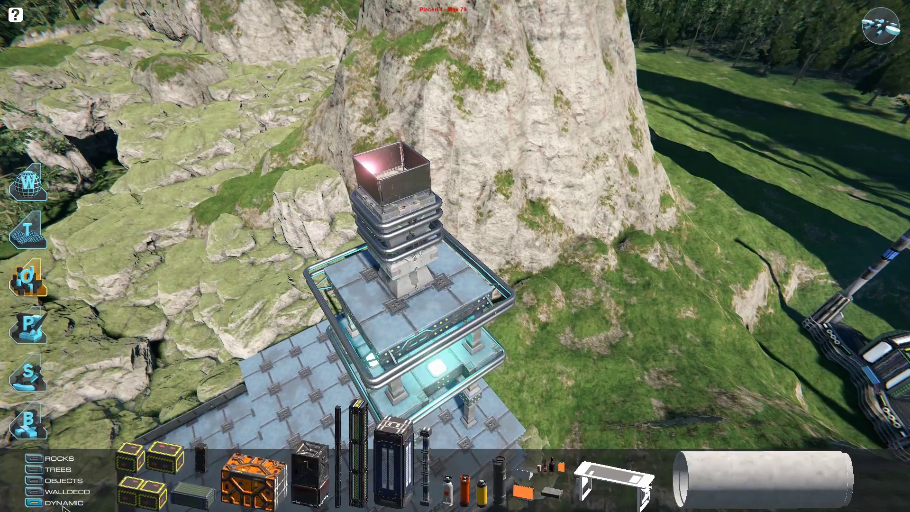
{"action": "left_click", "coordinate": [36, 480]}
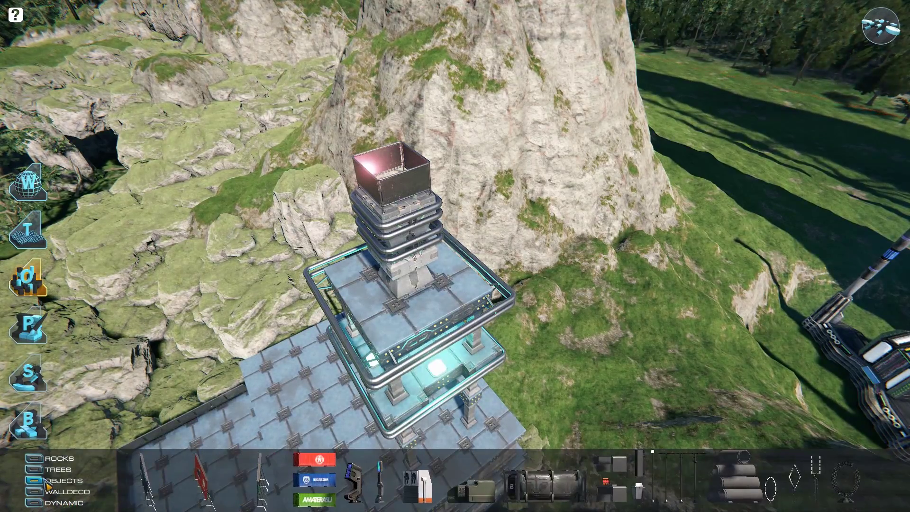
- Try standing a tall lamp pole in the center of the walled box on the tower
{"action": "right_click_drag", "start_coordinate": [560, 347], "coordinate": [531, 455]}
{"action": "key", "text": "w"}
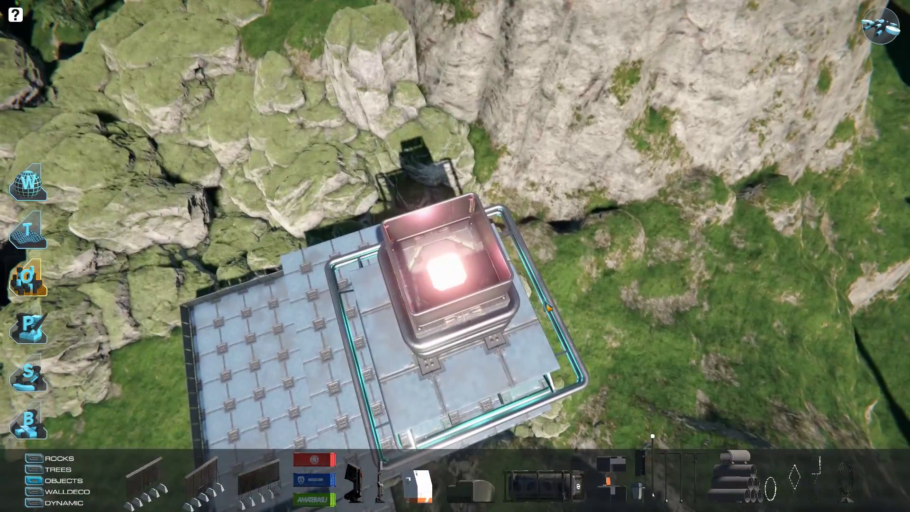
{"action": "left_click", "coordinate": [449, 279]}
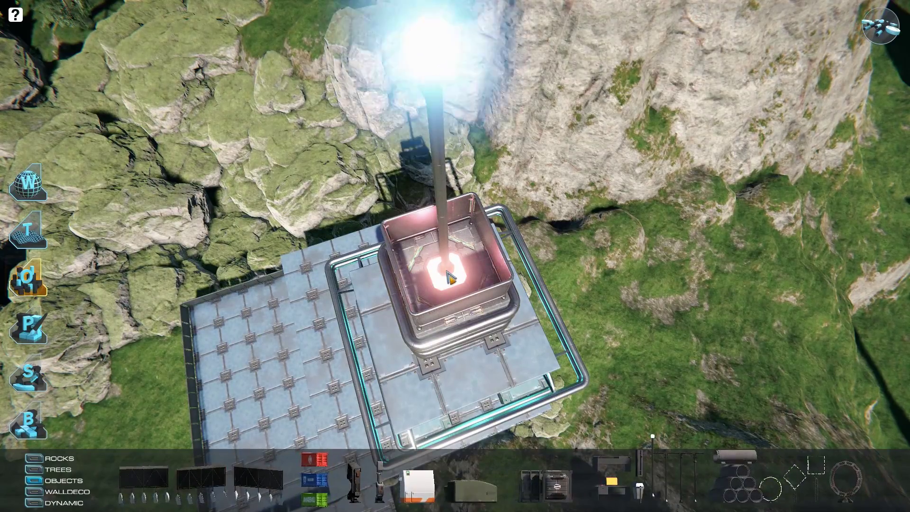
{"action": "left_click_drag", "start_coordinate": [450, 278], "coordinate": [522, 281]}
{"action": "key", "text": "s"}
{"action": "right_click_drag", "start_coordinate": [533, 291], "coordinate": [401, 204]}
{"action": "key", "text": "w"}
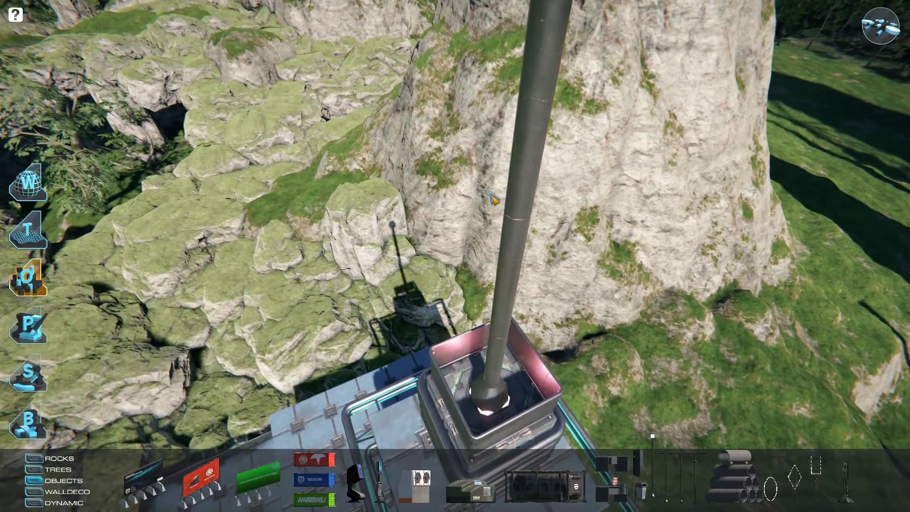
- Stand a tall lamp pole in the walled box and one on the roof rising through the lower platform
{"action": "right_click_drag", "start_coordinate": [571, 196], "coordinate": [520, 259]}
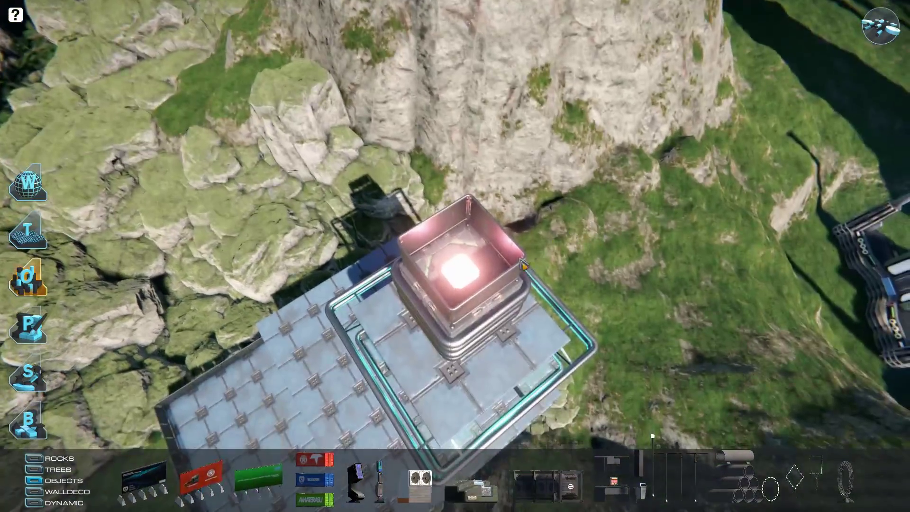
{"action": "left_click", "coordinate": [463, 274]}
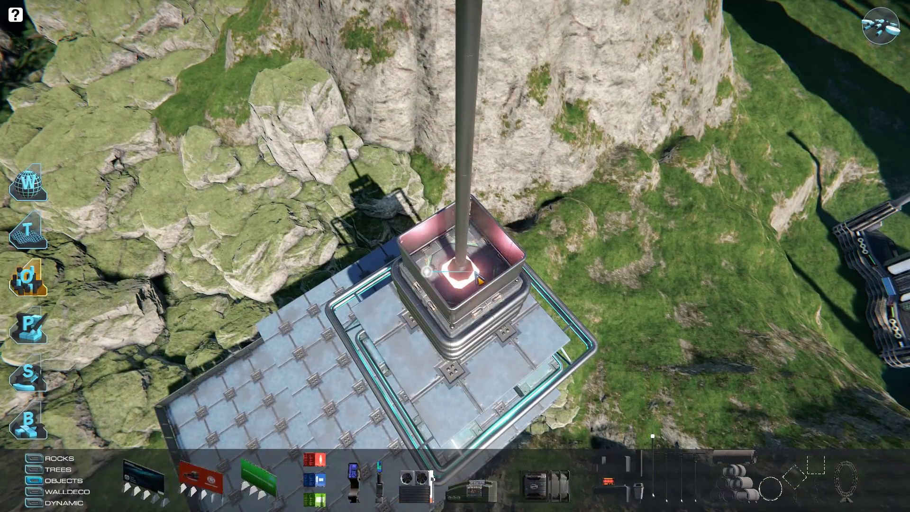
{"action": "key", "text": "w"}
{"action": "right_click_drag", "start_coordinate": [658, 275], "coordinate": [503, 228]}
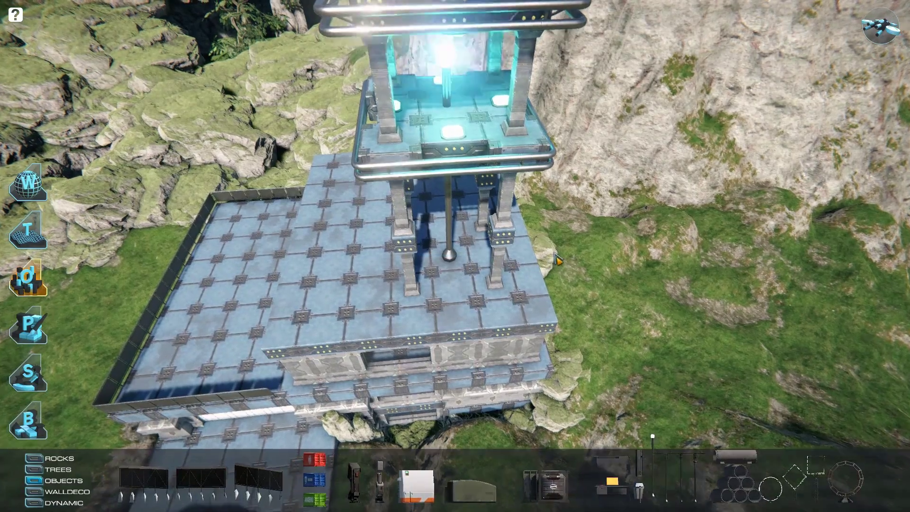
{"action": "right_click_drag", "start_coordinate": [554, 255], "coordinate": [538, 250]}
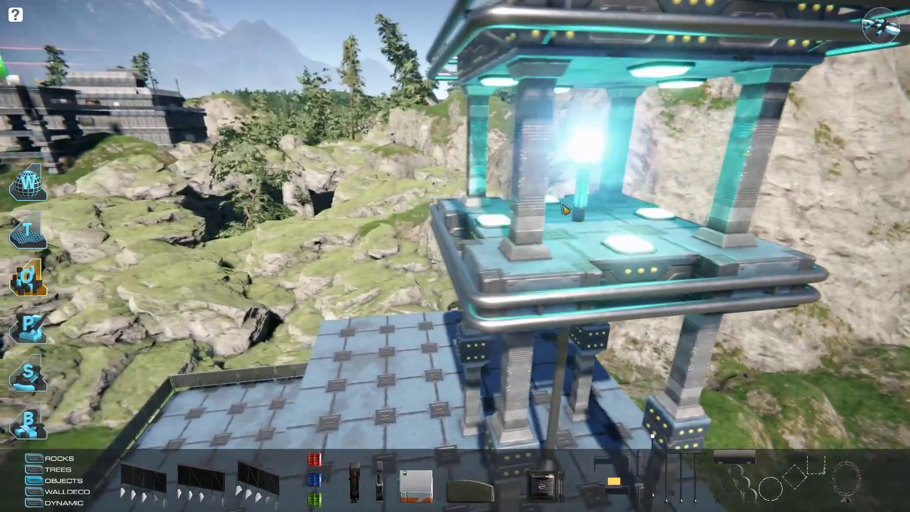